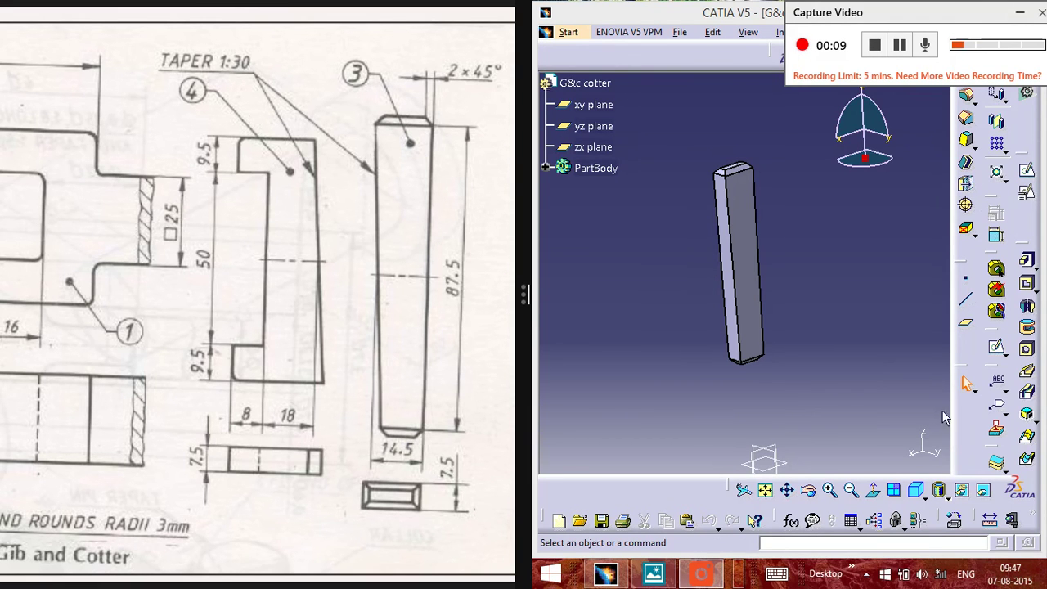
# Step: Create a new Part Design part named 'GIB 4'
pyautogui.click(568, 32)
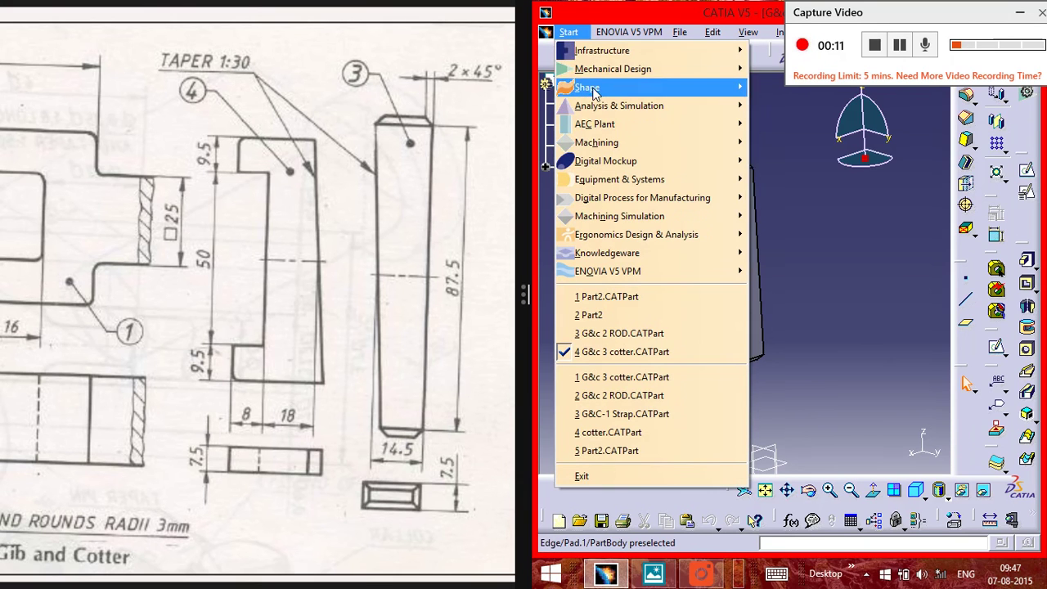
pyautogui.moveTo(622, 71)
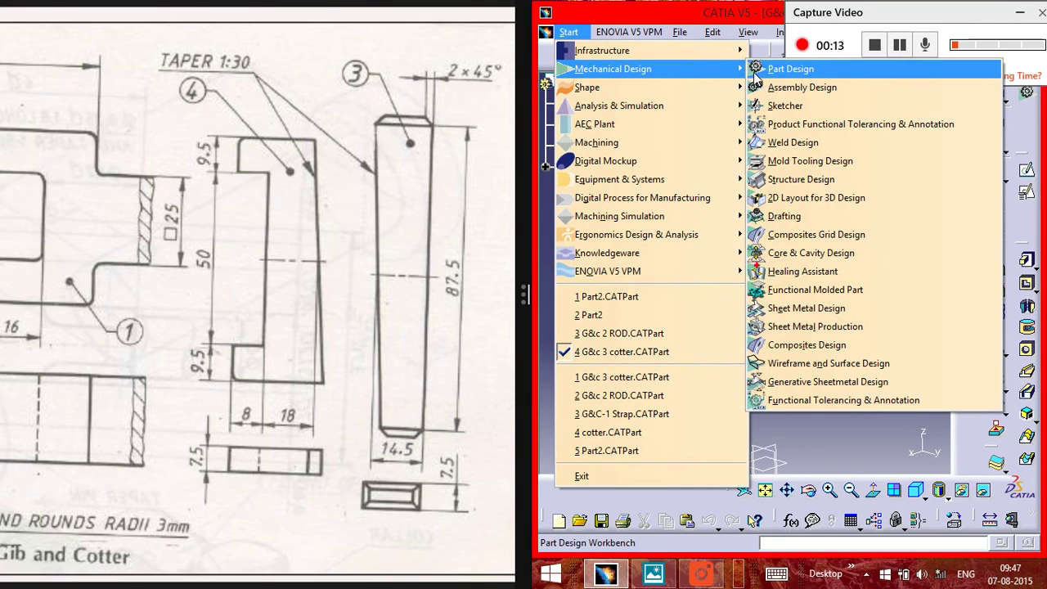
pyautogui.click(762, 74)
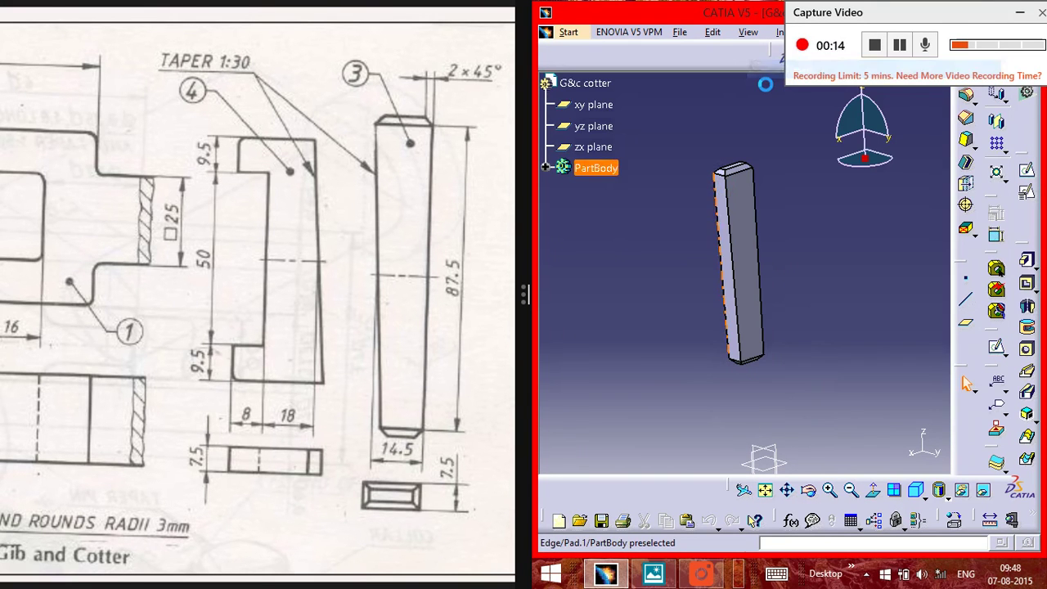
pyautogui.click(867, 77)
pyautogui.moveTo(857, 12); pyautogui.dragTo(950, 0)
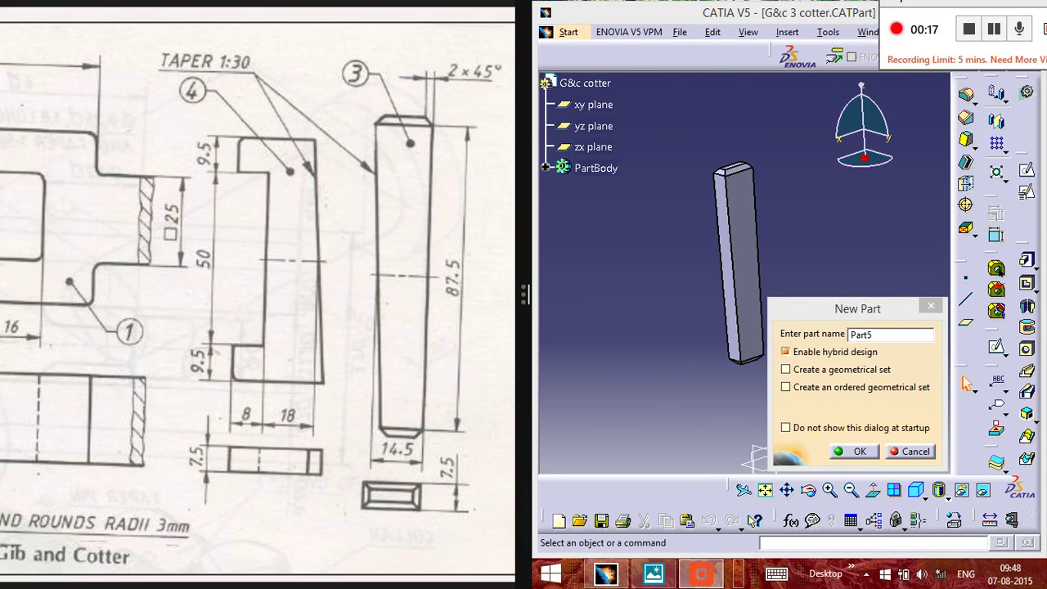
pyautogui.click(829, 348)
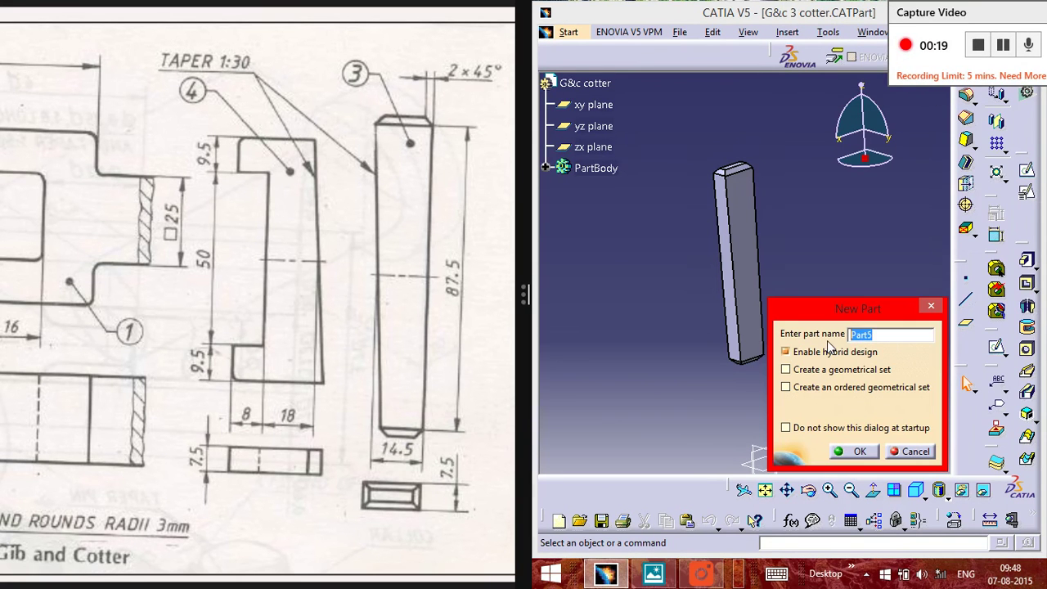
pyautogui.write('G')
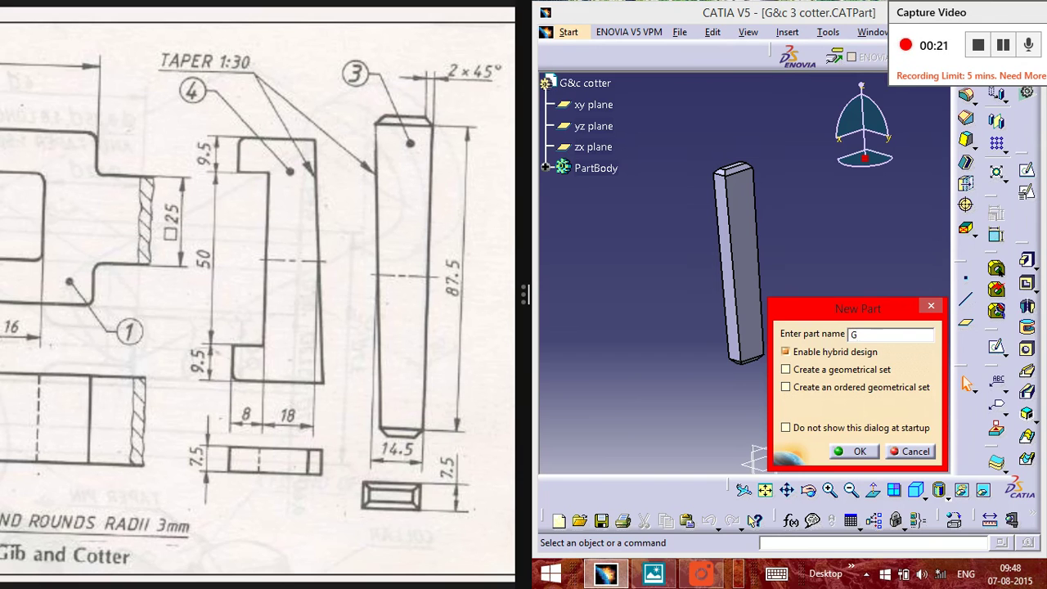
pyautogui.write('IB 4')
pyautogui.click(866, 453)
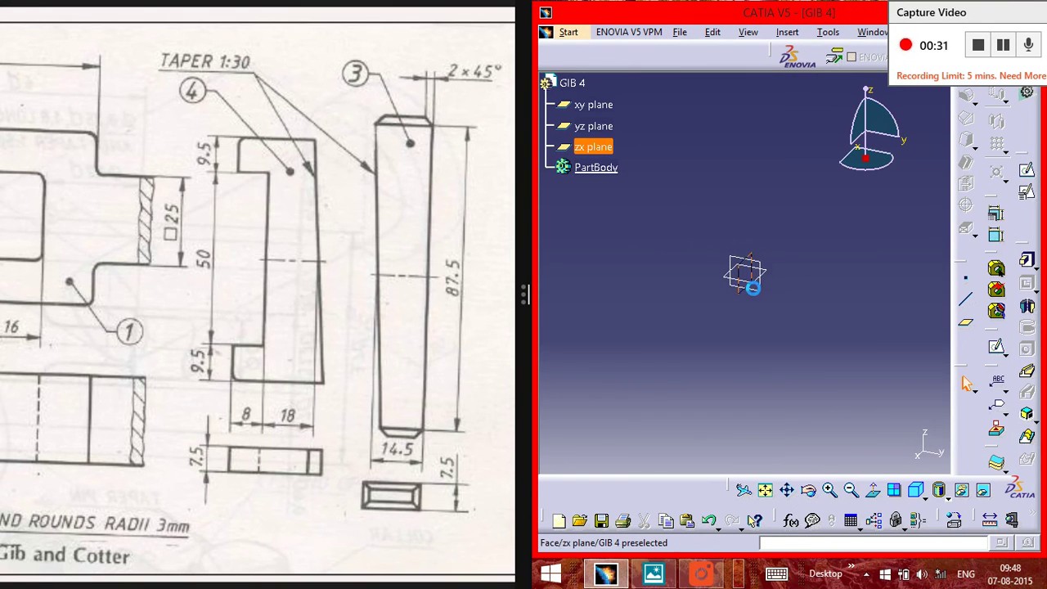
# Step: Open a new sketch on the zx plane and start the Profile tool
pyautogui.click(746, 280)
pyautogui.click(1028, 181)
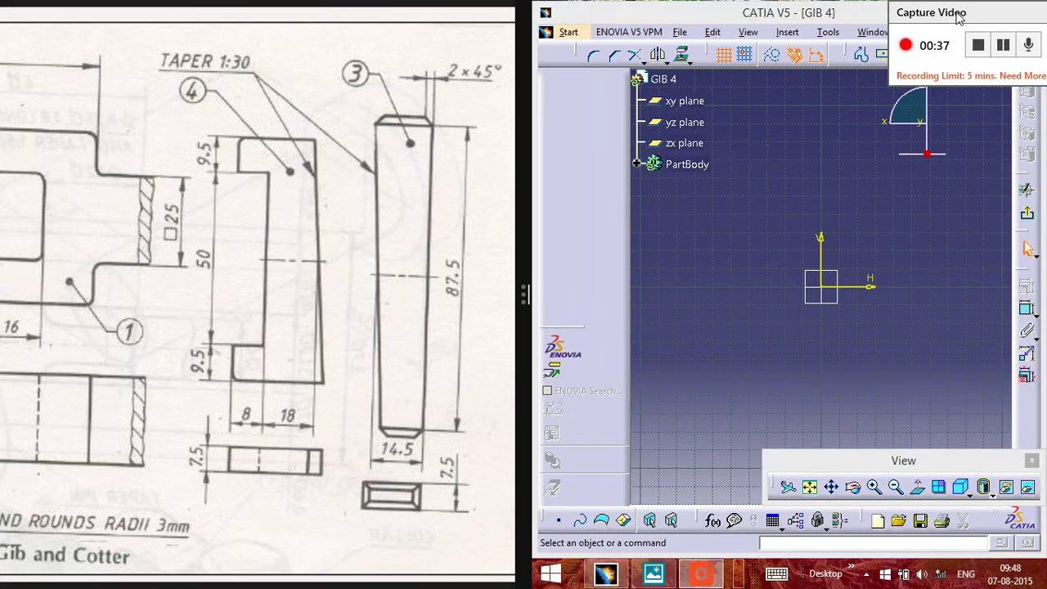
pyautogui.moveTo(931, 13); pyautogui.dragTo(518, 0)
pyautogui.moveTo(638, 2); pyautogui.dragTo(617, 11)
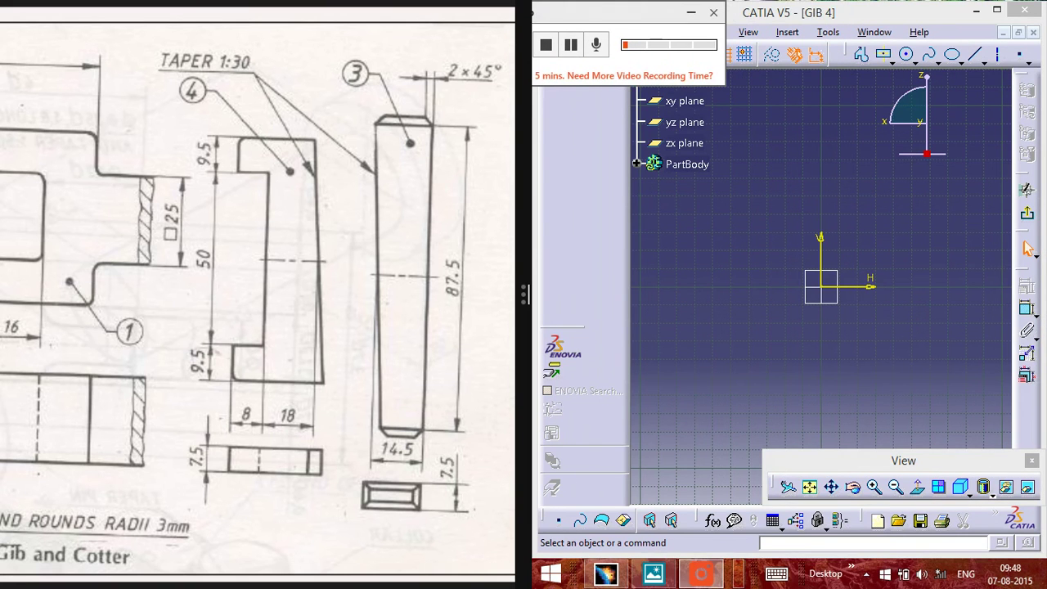
pyautogui.click(859, 55)
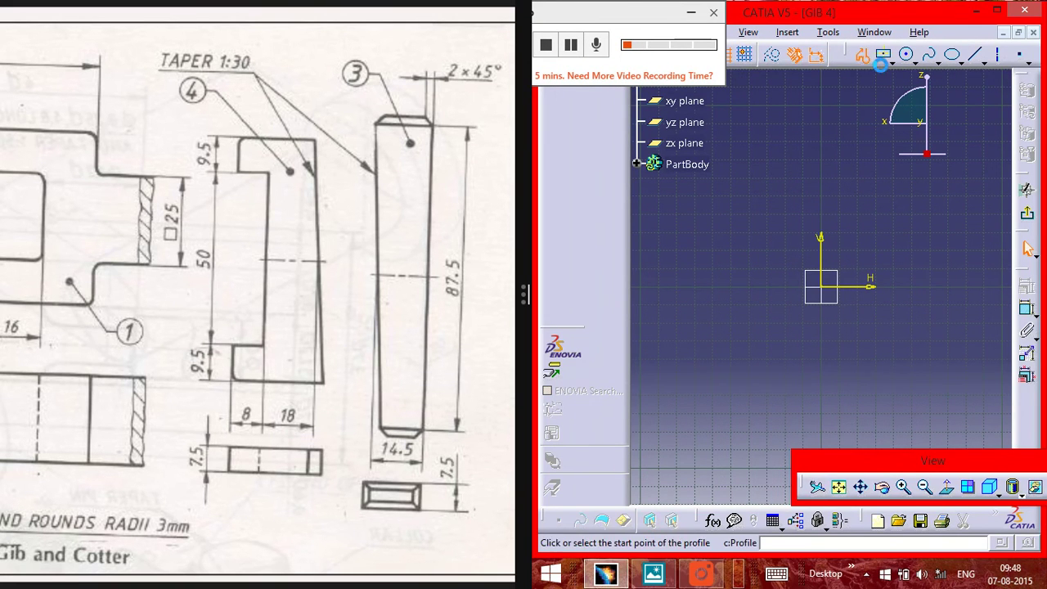
# Step: Draw the profile's first short vertical edge and bottom horizontal edge
pyautogui.click(767, 162)
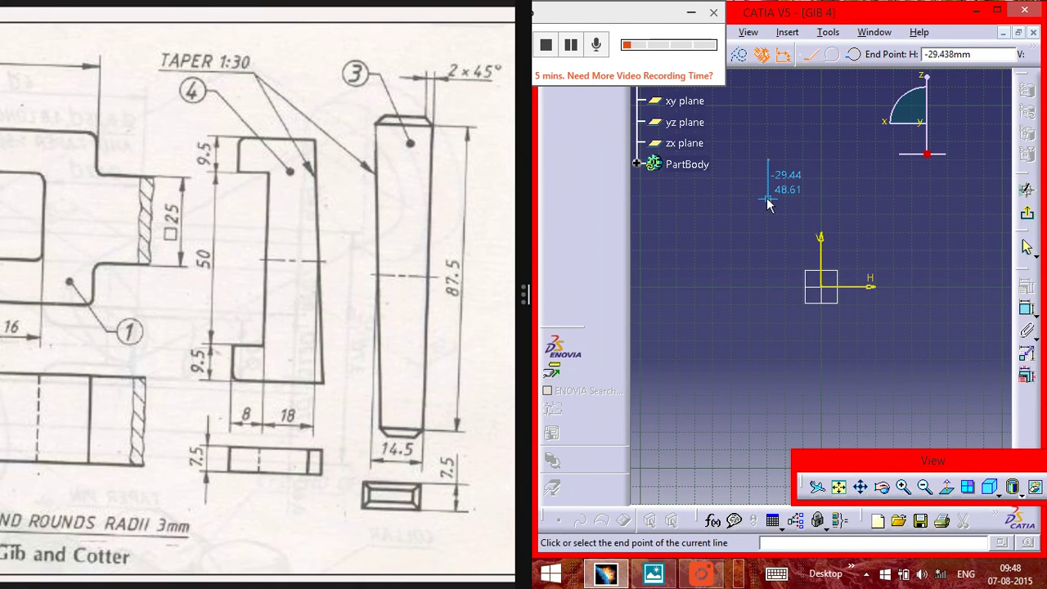
pyautogui.click(767, 198)
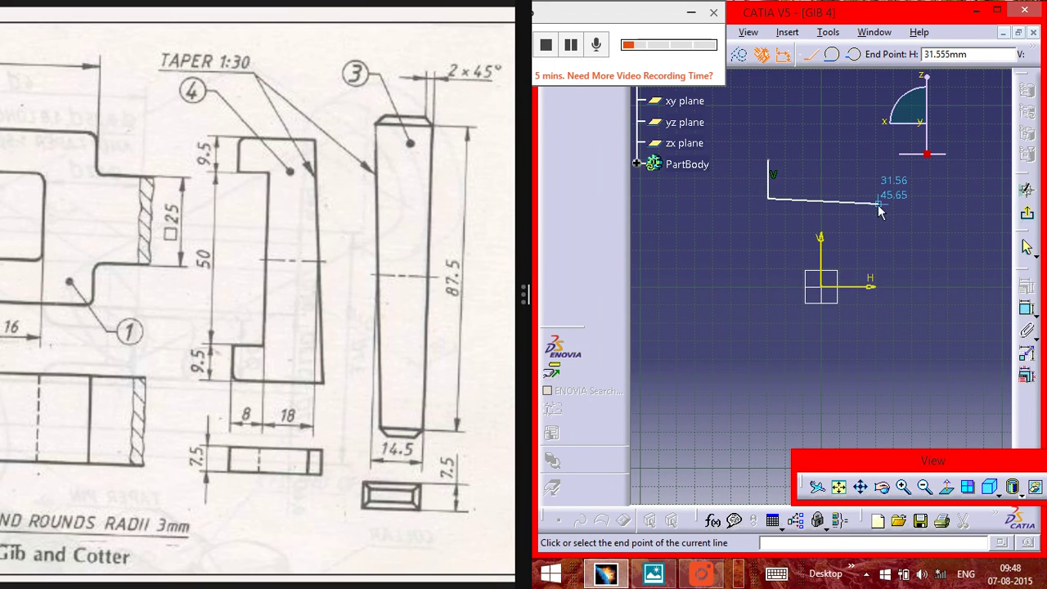
pyautogui.click(890, 193)
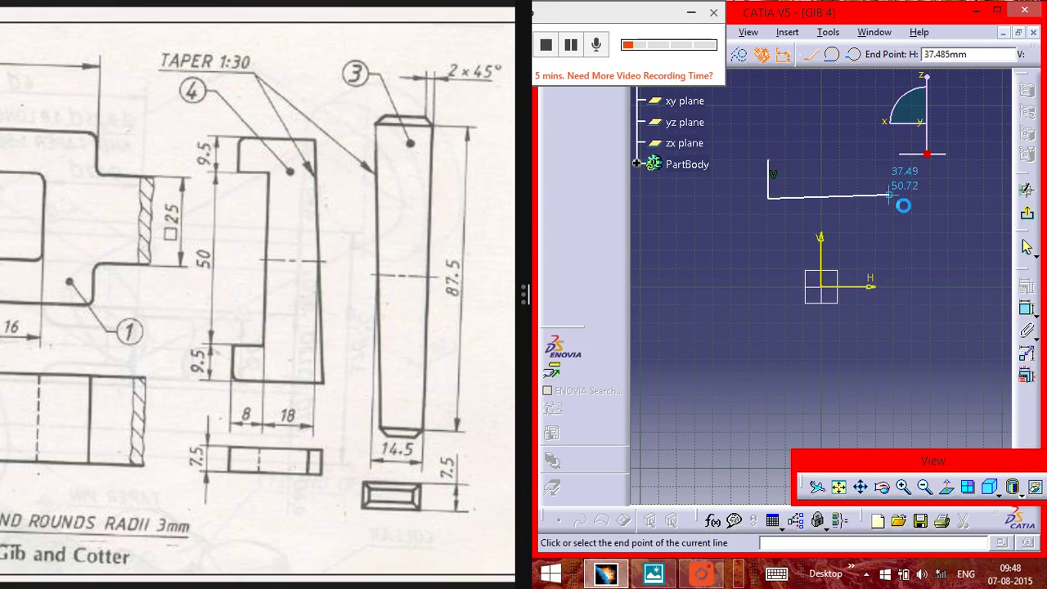
pyautogui.click(876, 199)
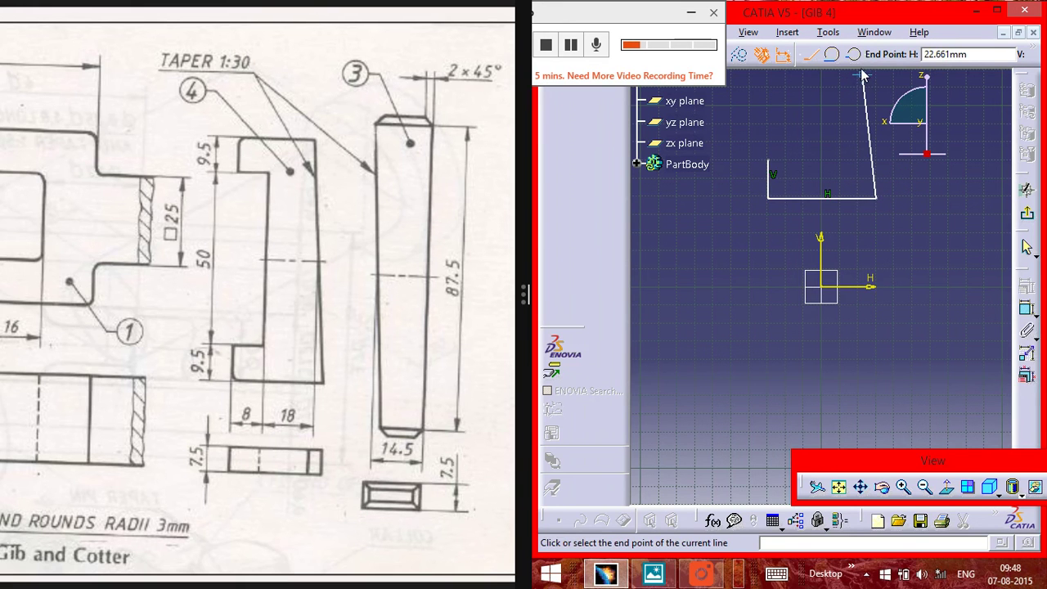
pyautogui.click(860, 488)
pyautogui.moveTo(849, 215); pyautogui.dragTo(860, 417)
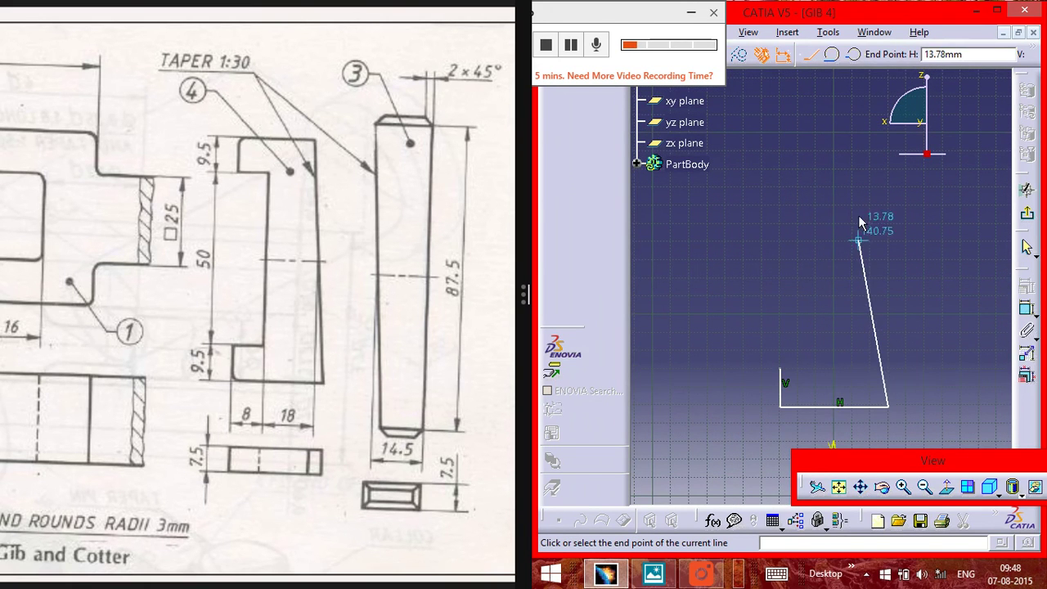
# Step: Finish the closed outline with the tapered edge, top edge, left step and inner vertical edge
pyautogui.click(856, 180)
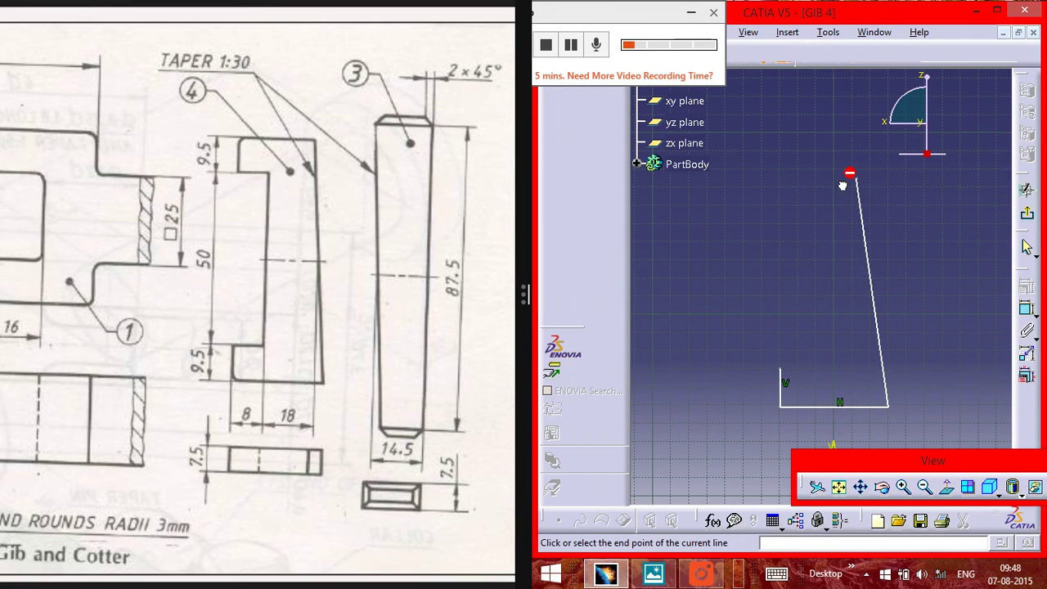
pyautogui.click(779, 180)
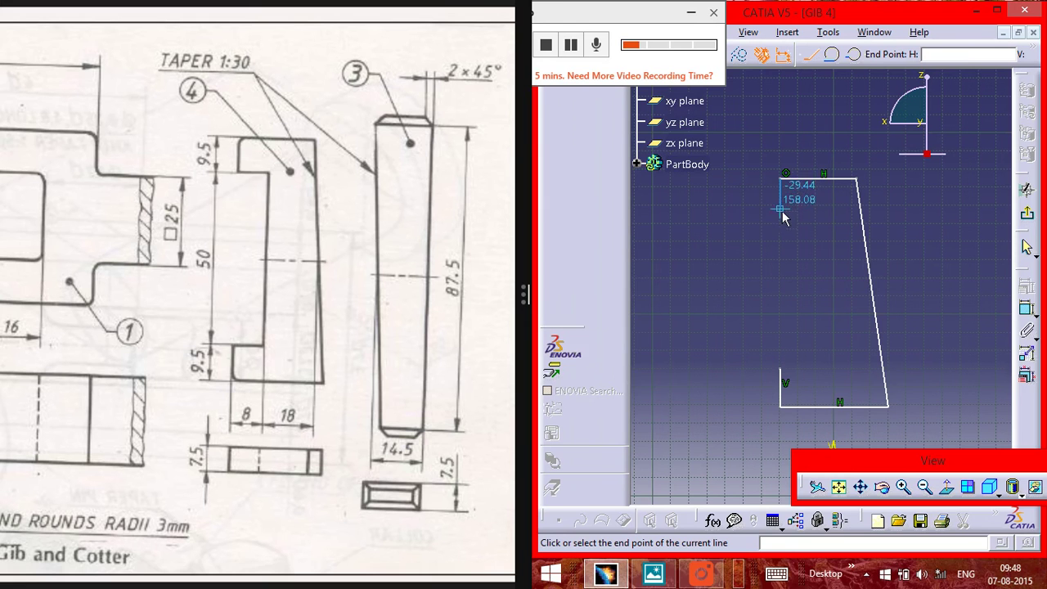
pyautogui.click(781, 219)
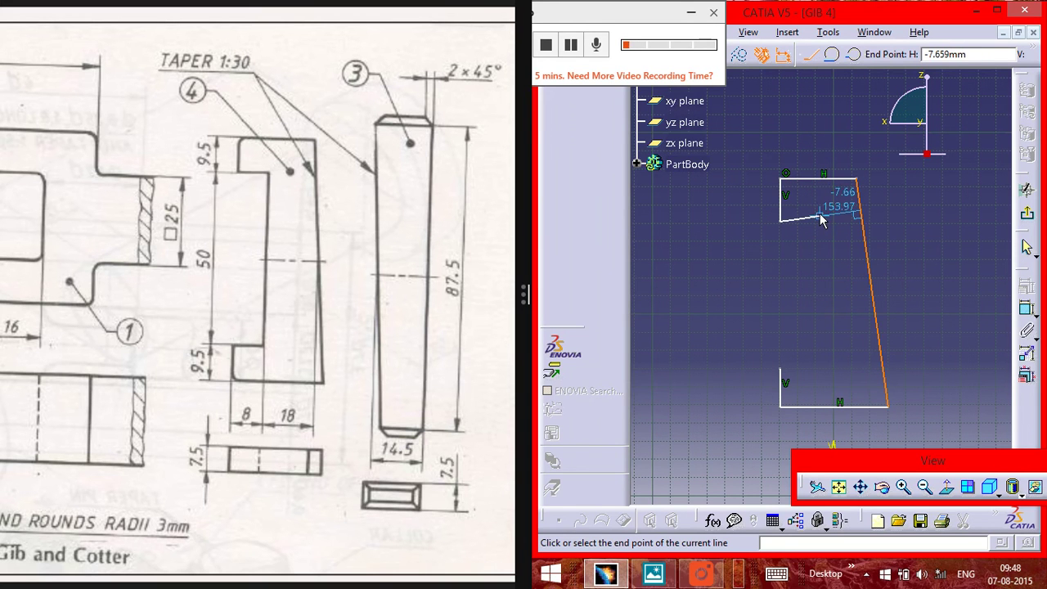
pyautogui.click(819, 220)
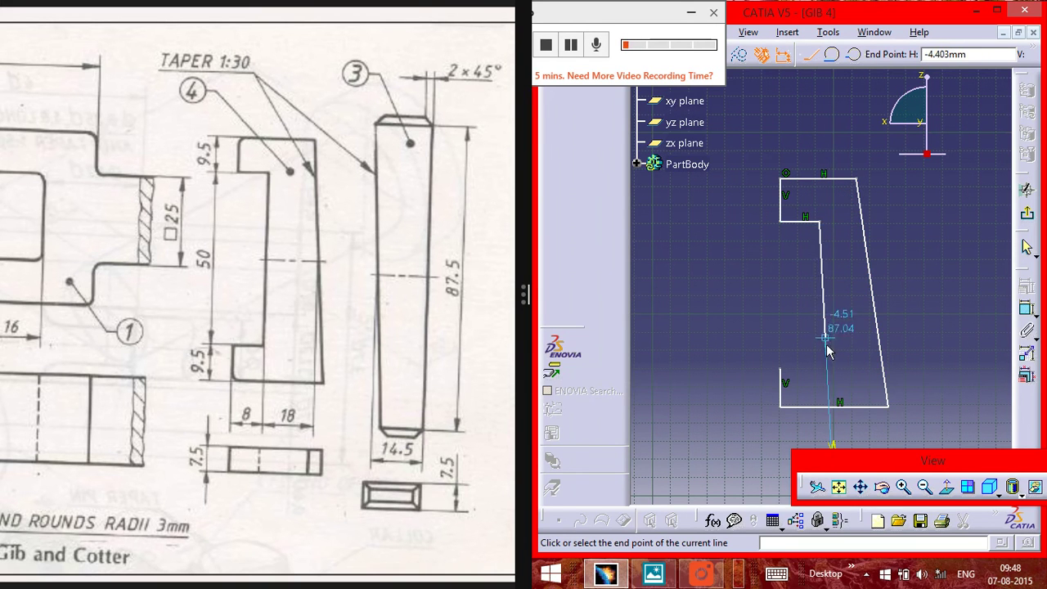
pyautogui.click(819, 370)
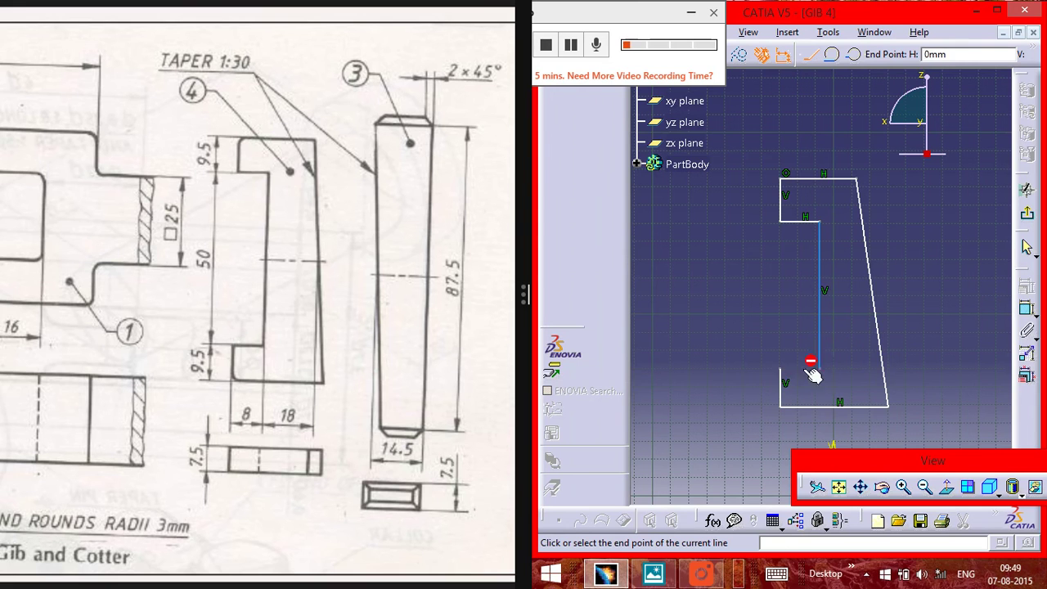
pyautogui.click(781, 372)
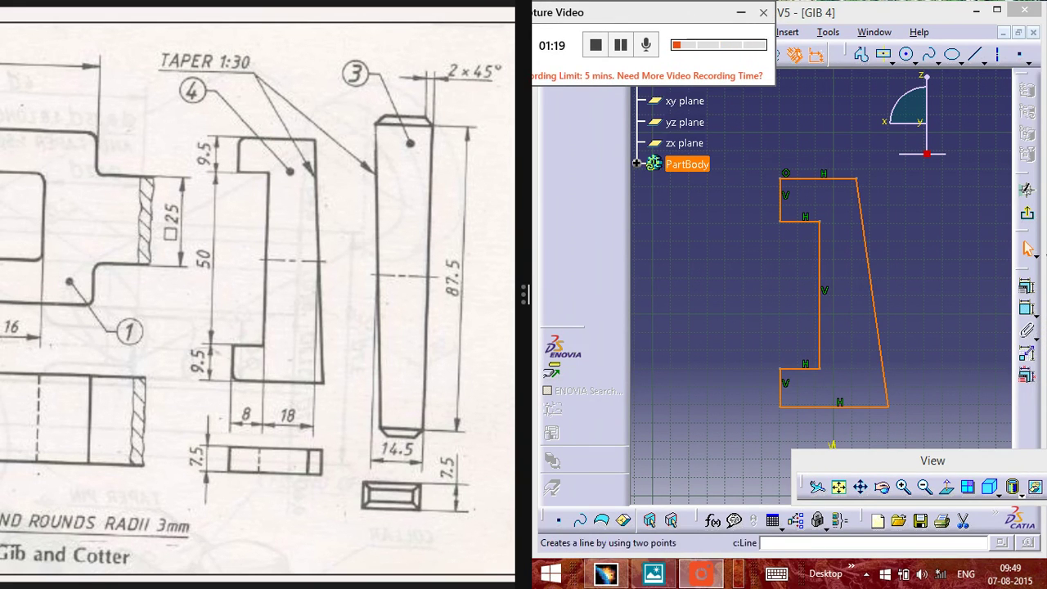
pyautogui.click(1028, 311)
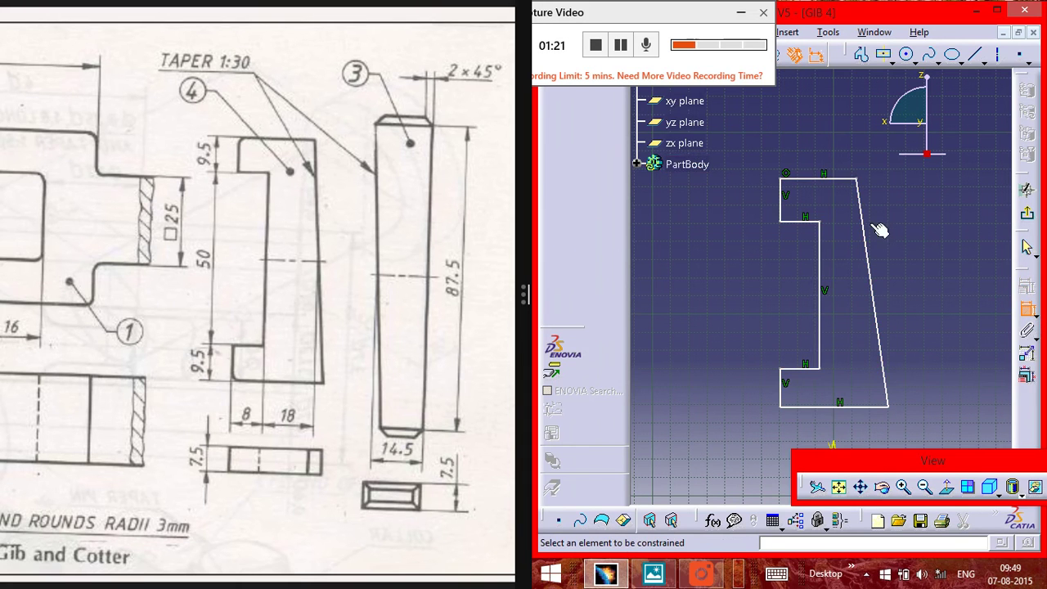
# Step: Dimension the upper-left step at 9.5 mm and constrain the inner vertical edge's length
pyautogui.click(781, 209)
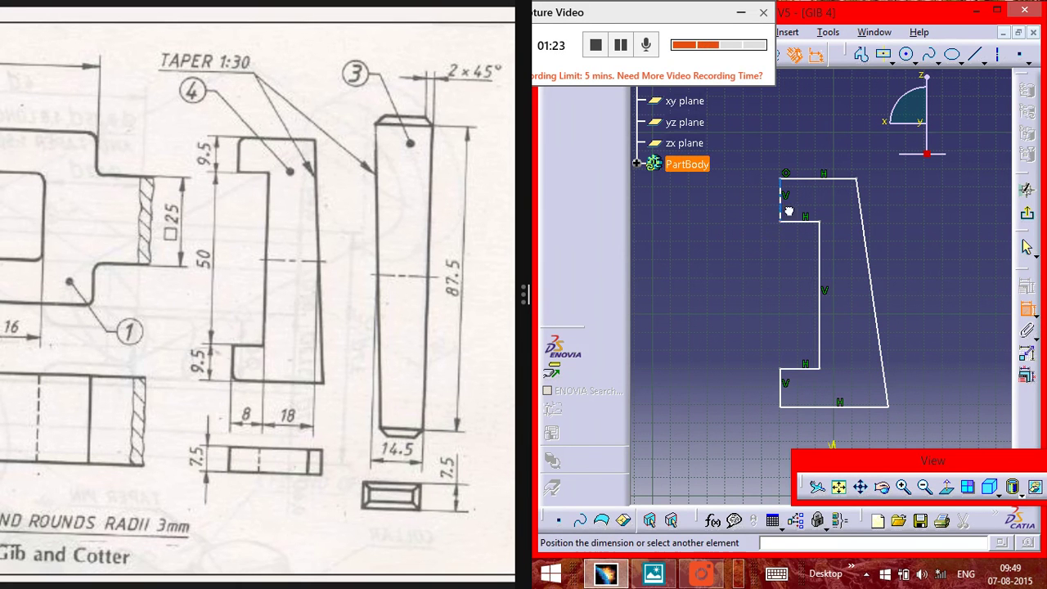
pyautogui.click(708, 198)
pyautogui.doubleClick(711, 206)
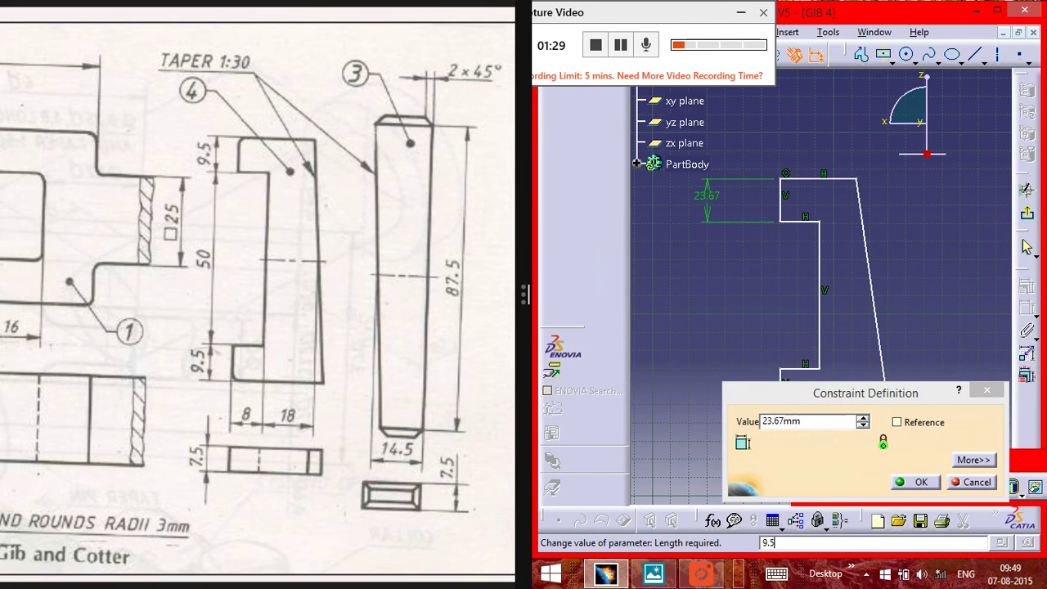
pyautogui.write('9.5')
pyautogui.press('Return')
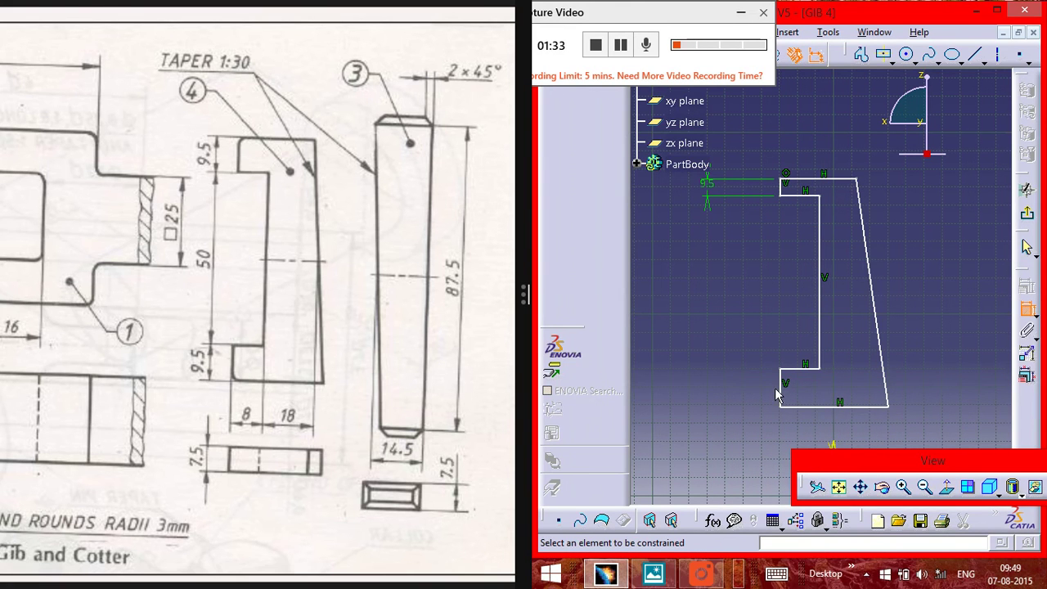
pyautogui.click(827, 337)
pyautogui.click(783, 329)
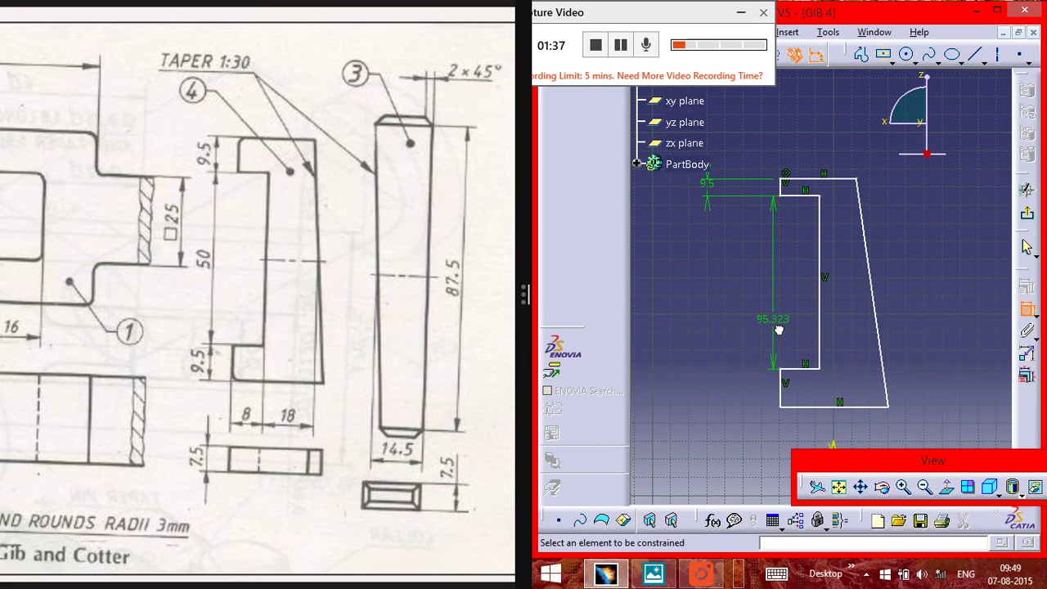
pyautogui.doubleClick(779, 329)
pyautogui.write('30mm')
pyautogui.press('Return')
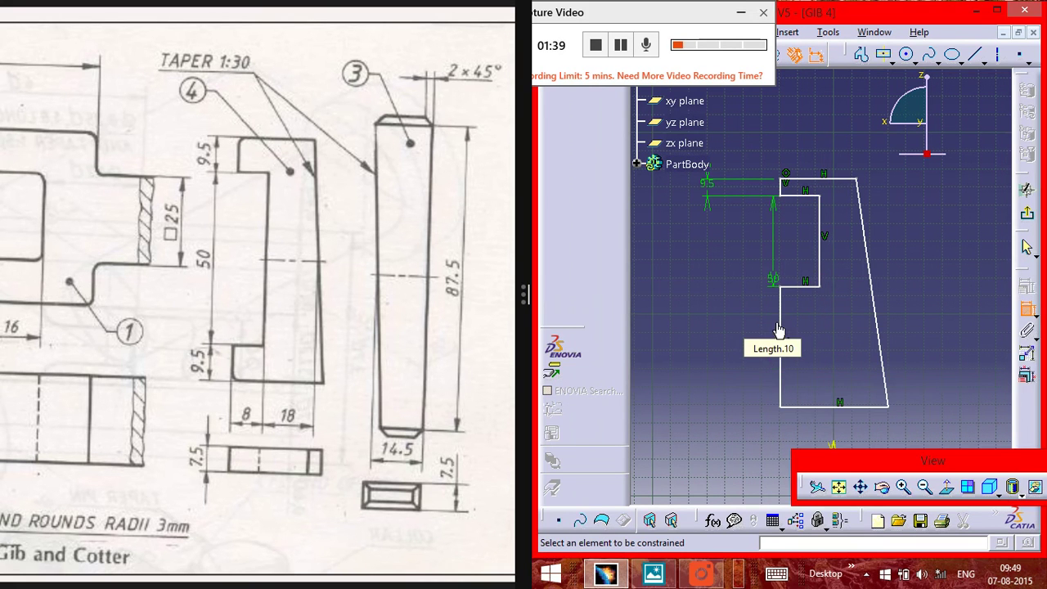
# Step: Dimension the lower vertical edge at 9.5 mm, correcting a mistyped value
pyautogui.click(782, 347)
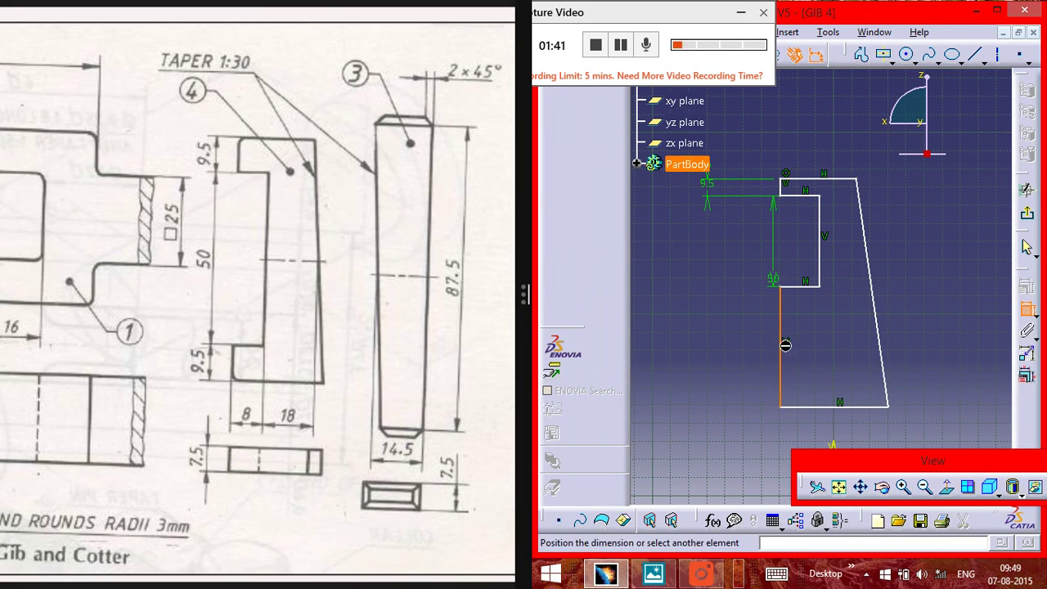
pyautogui.click(755, 340)
pyautogui.doubleClick(757, 337)
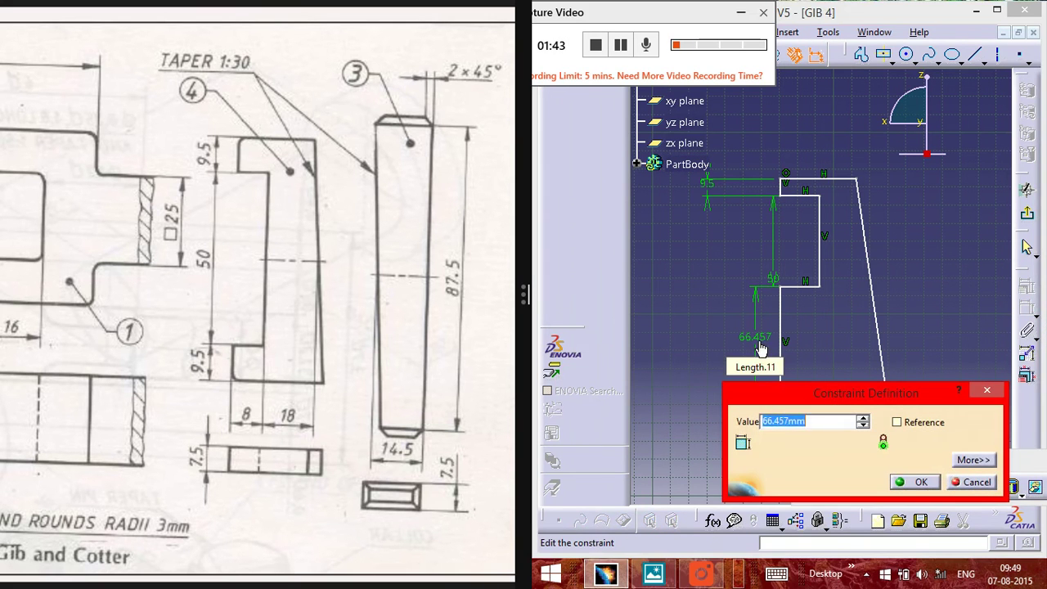
pyautogui.write('6')
pyautogui.press('BackSpace')
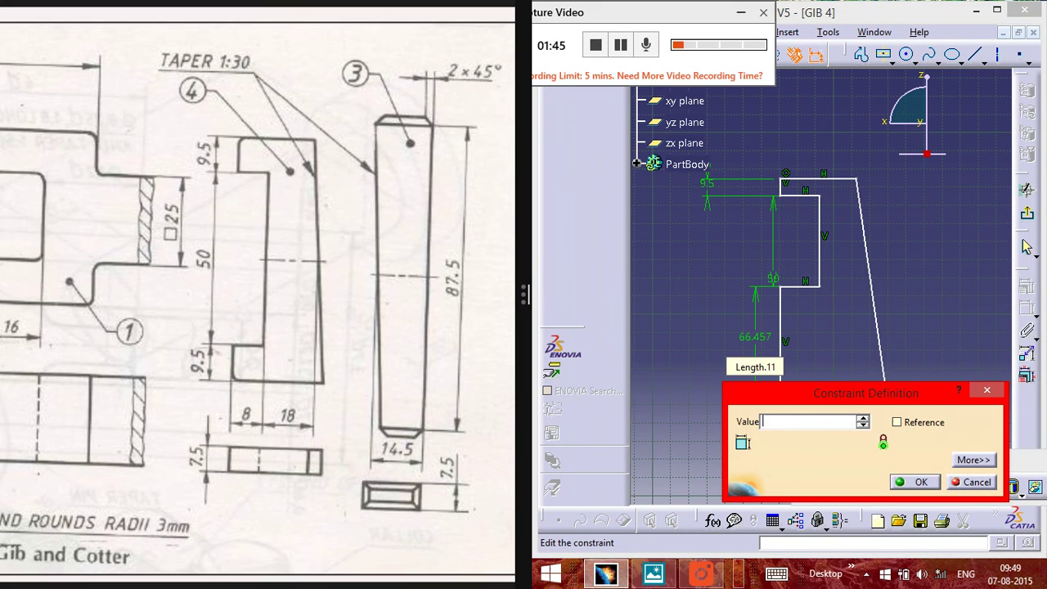
pyautogui.write('9.5')
pyautogui.press('Return')
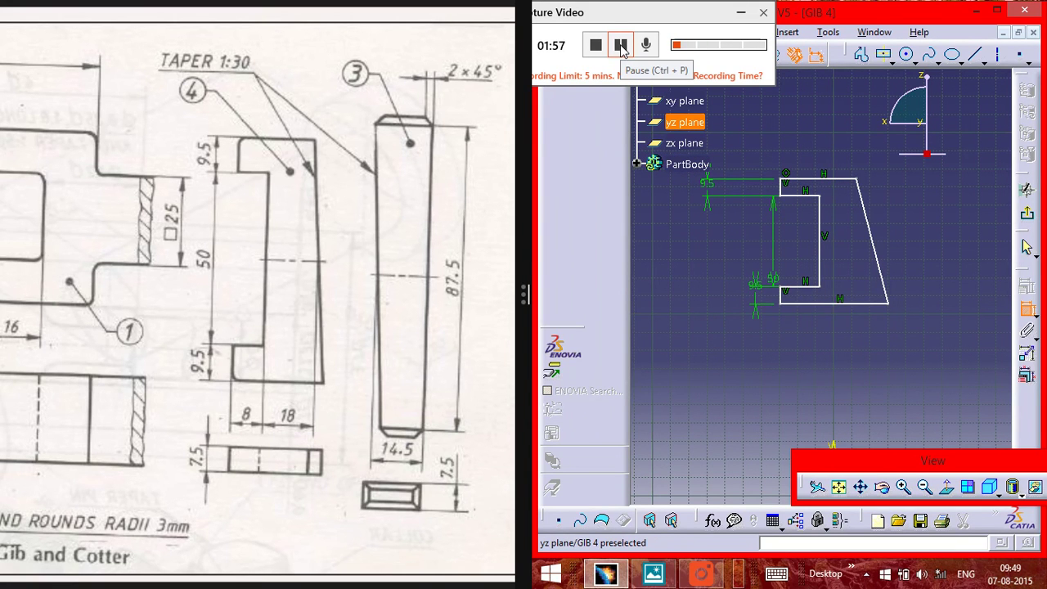
# Step: Dimension the top edge at 27.15 mm and the bottom edge at 24.85 mm
pyautogui.click(621, 45)
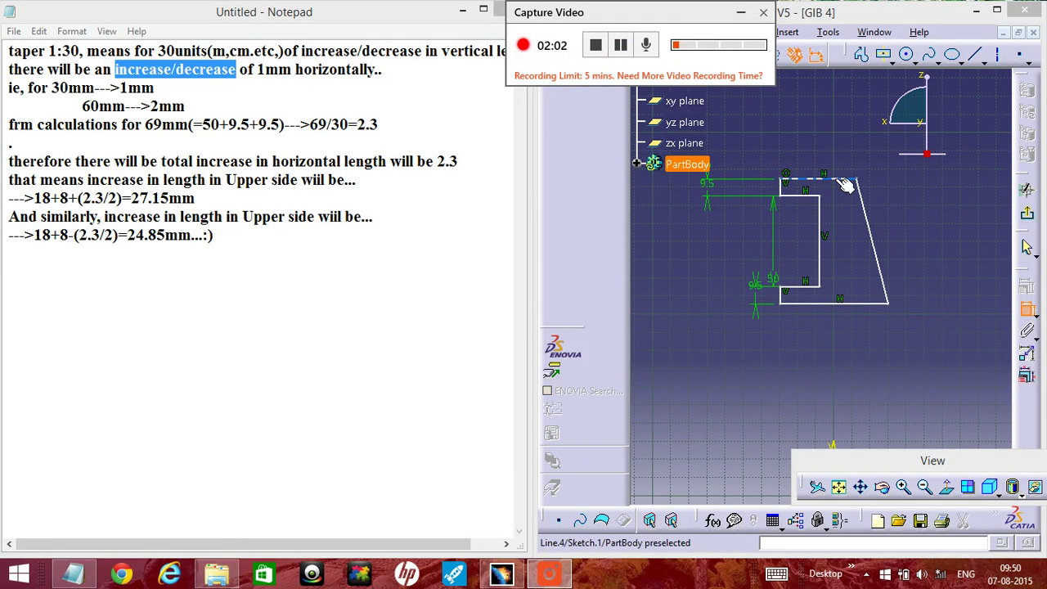
pyautogui.click(837, 179)
pyautogui.click(934, 171)
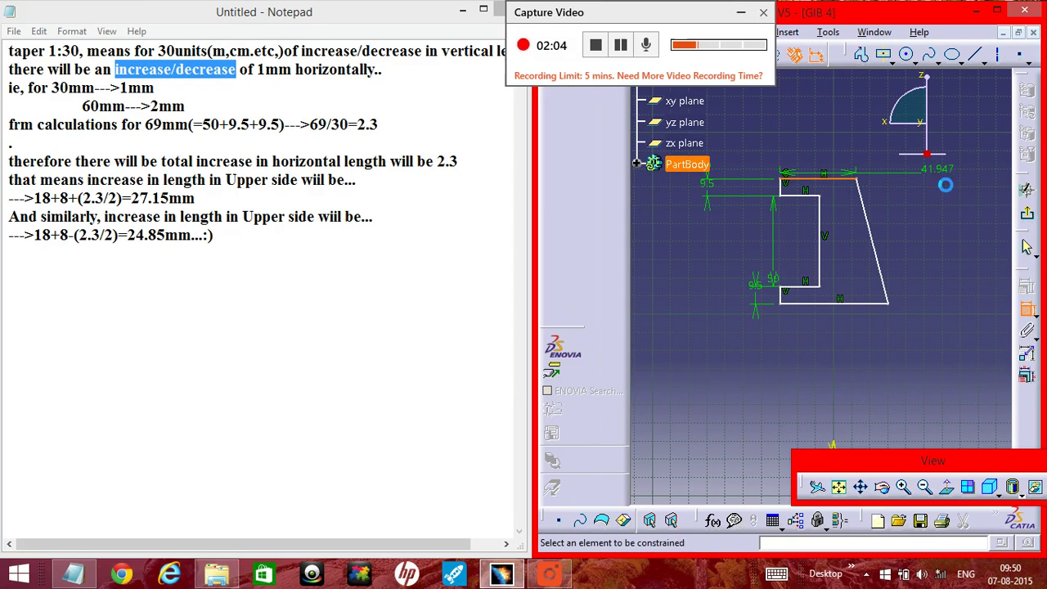
pyautogui.doubleClick(937, 175)
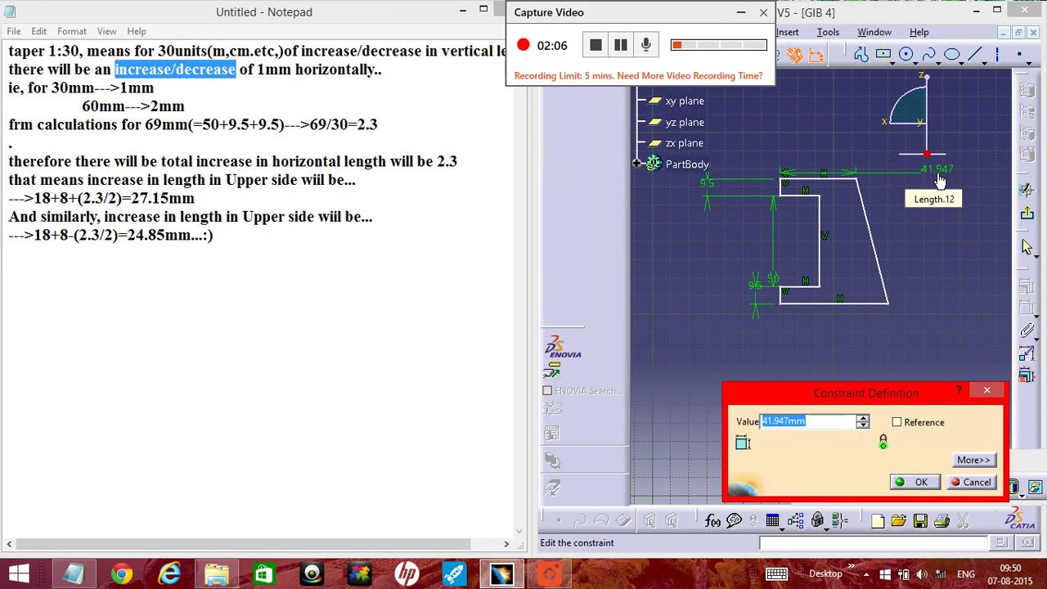
pyautogui.write('27.15')
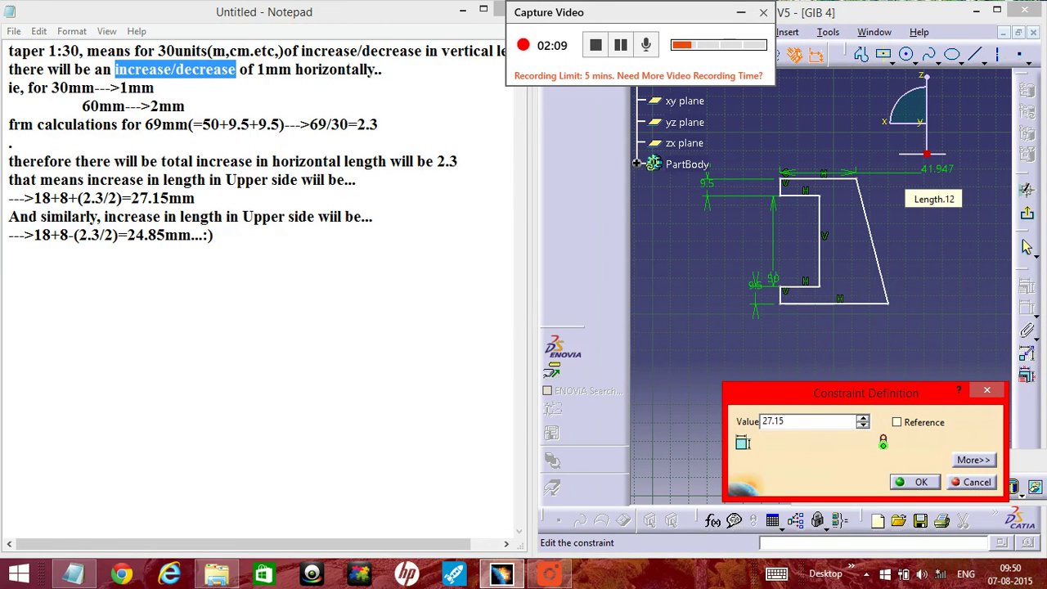
pyautogui.press('Return')
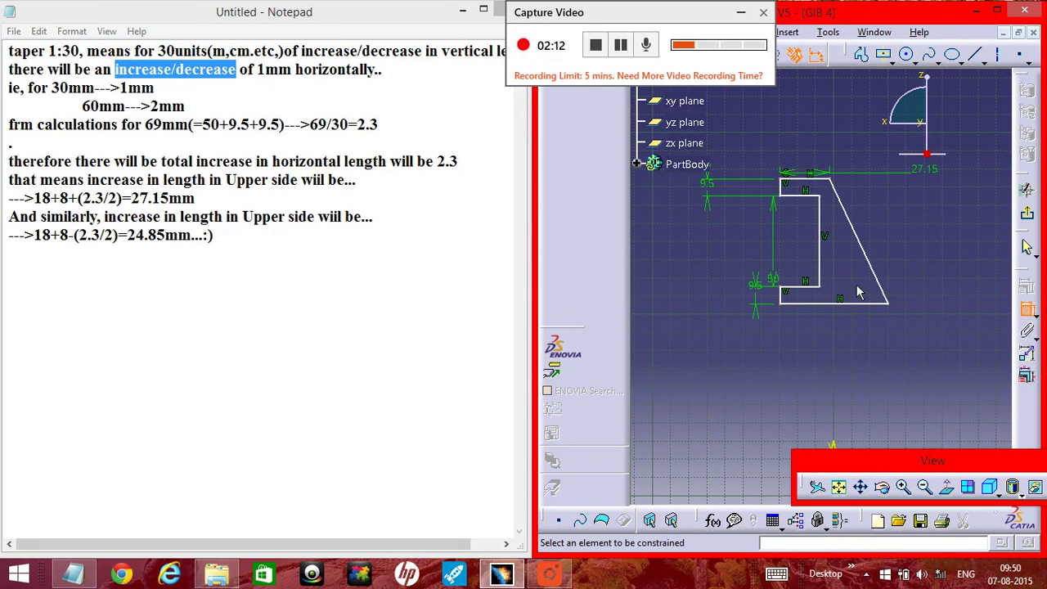
pyautogui.click(867, 315)
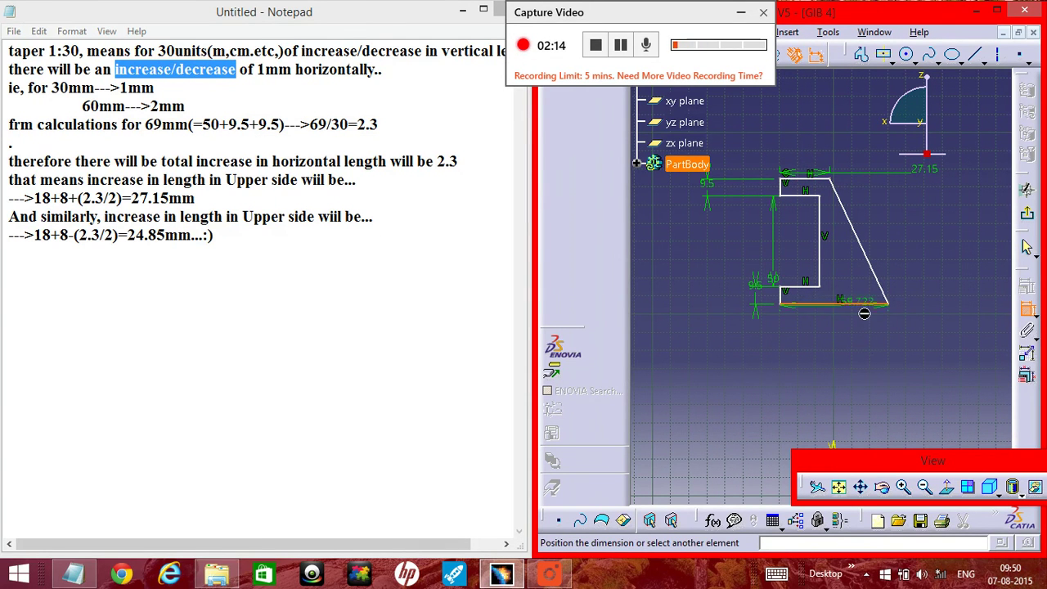
pyautogui.click(893, 331)
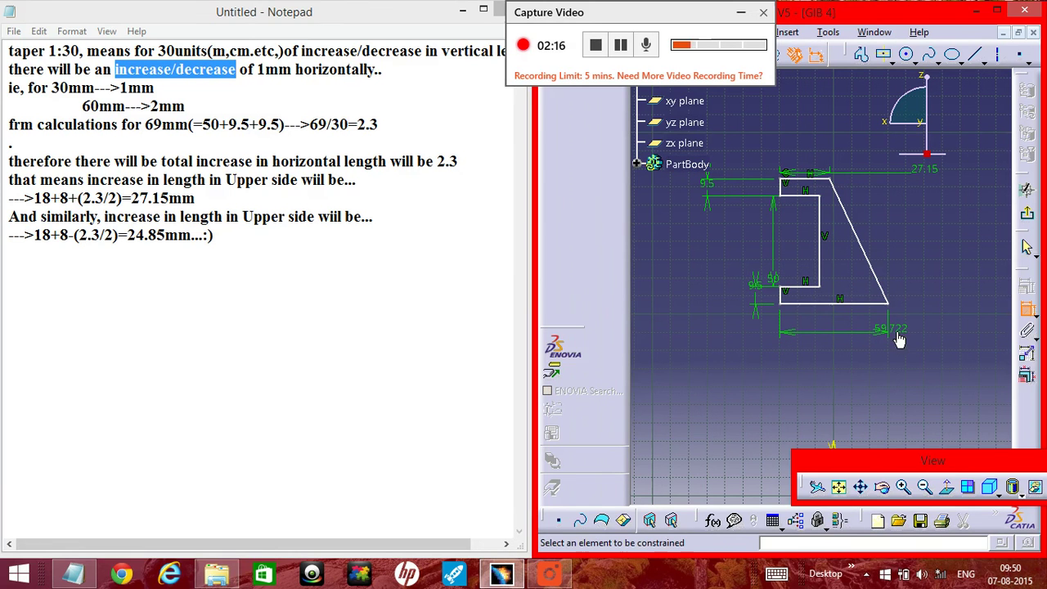
pyautogui.doubleClick(895, 331)
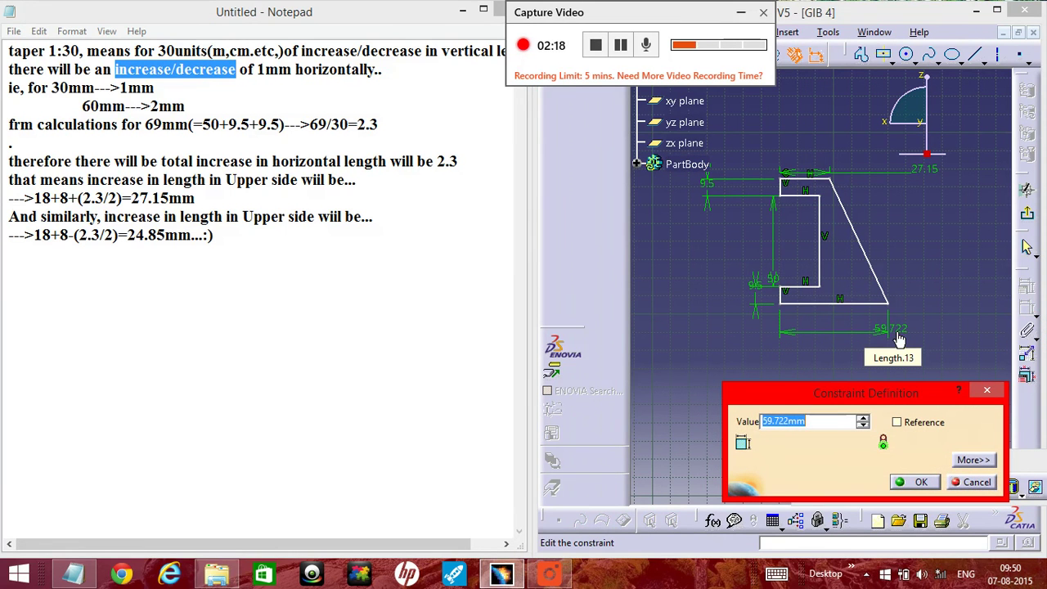
pyautogui.write('24.8')
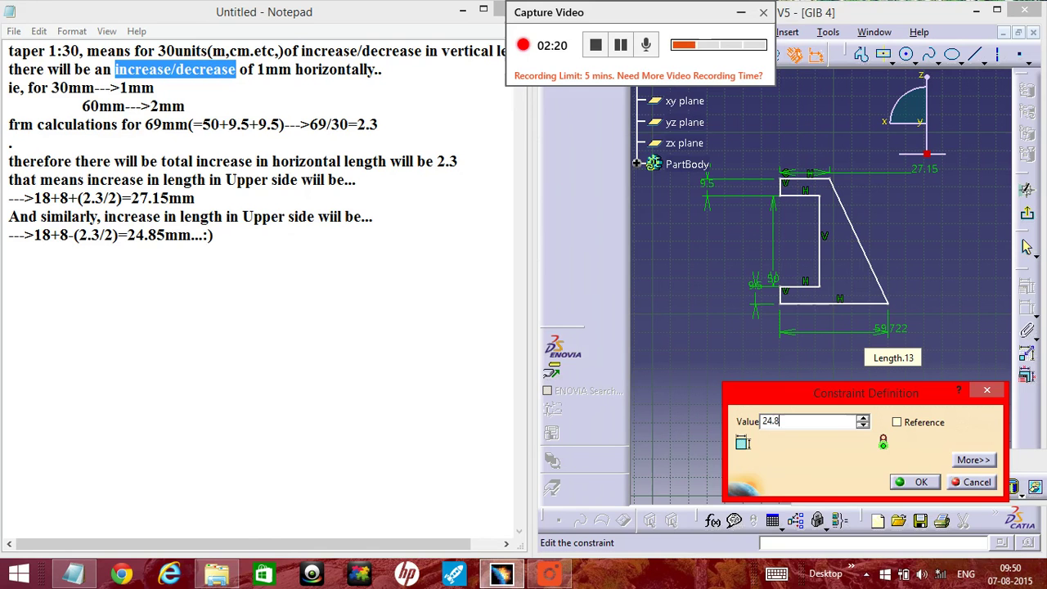
pyautogui.write('5')
pyautogui.press('Return')
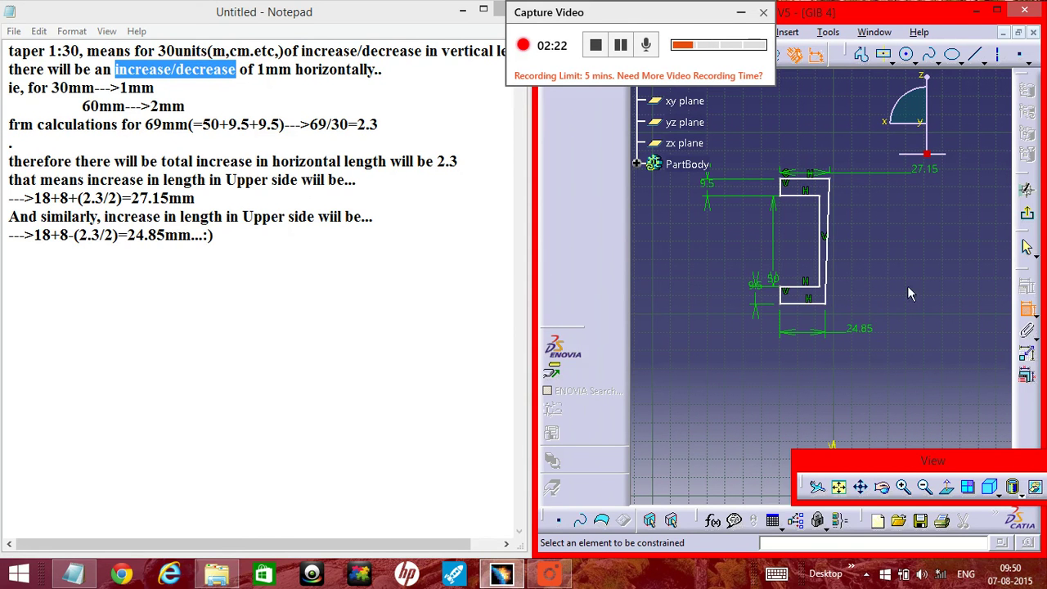
# Step: Swap the widths so the bottom edge is 27.15 mm and the top edge 24.85 mm
pyautogui.doubleClick(865, 330)
pyautogui.write('27')
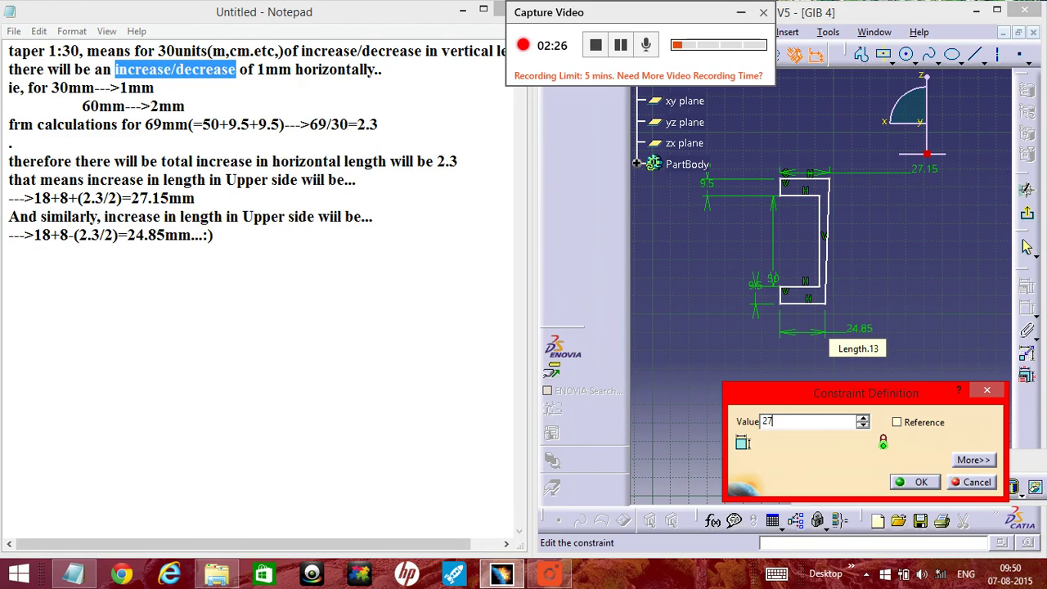
pyautogui.write('.15mm')
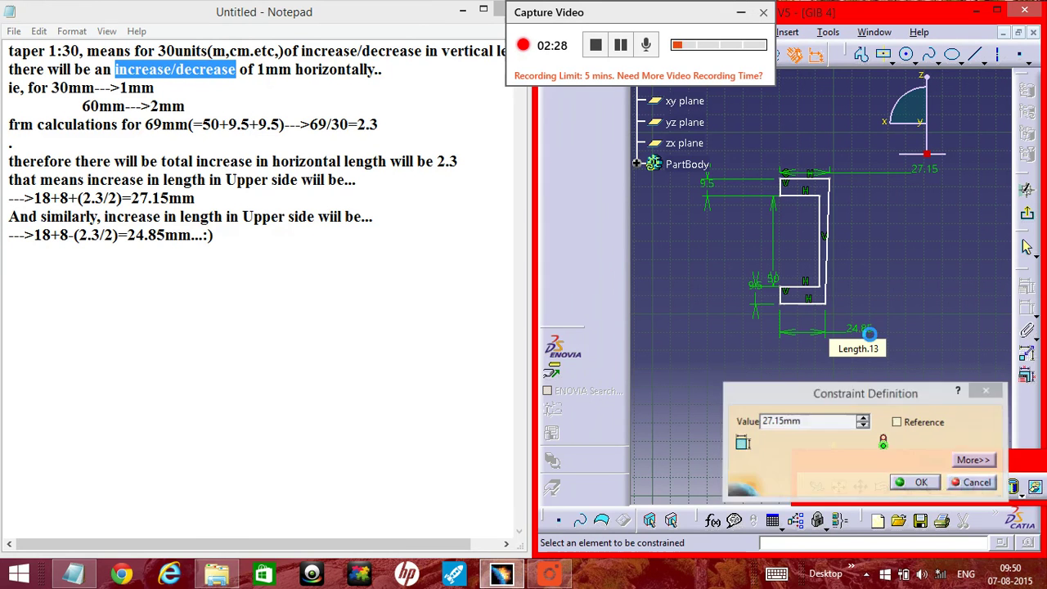
pyautogui.press('Return')
pyautogui.doubleClick(935, 178)
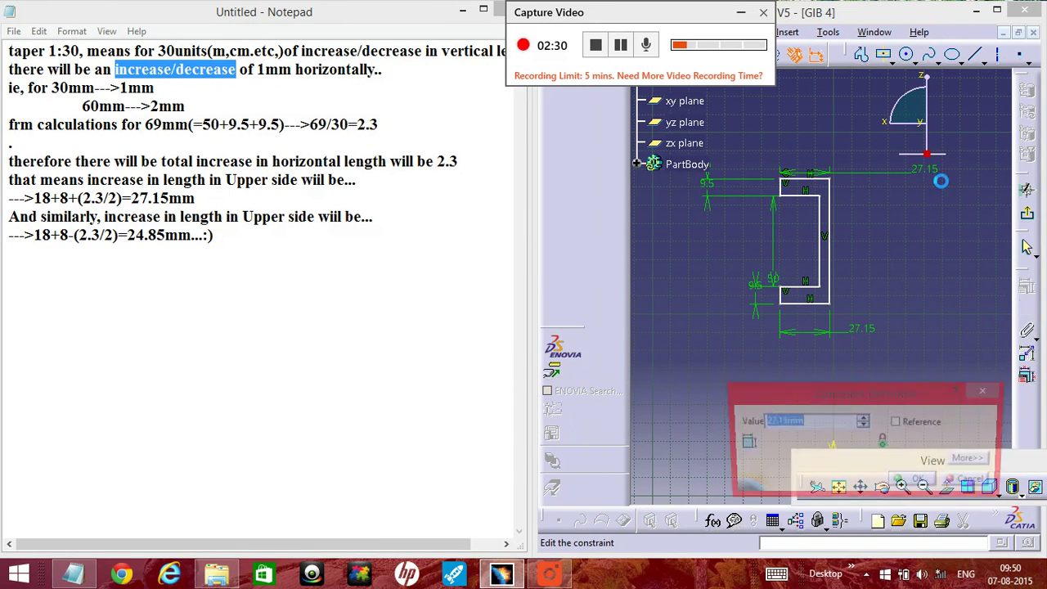
pyautogui.write('24')
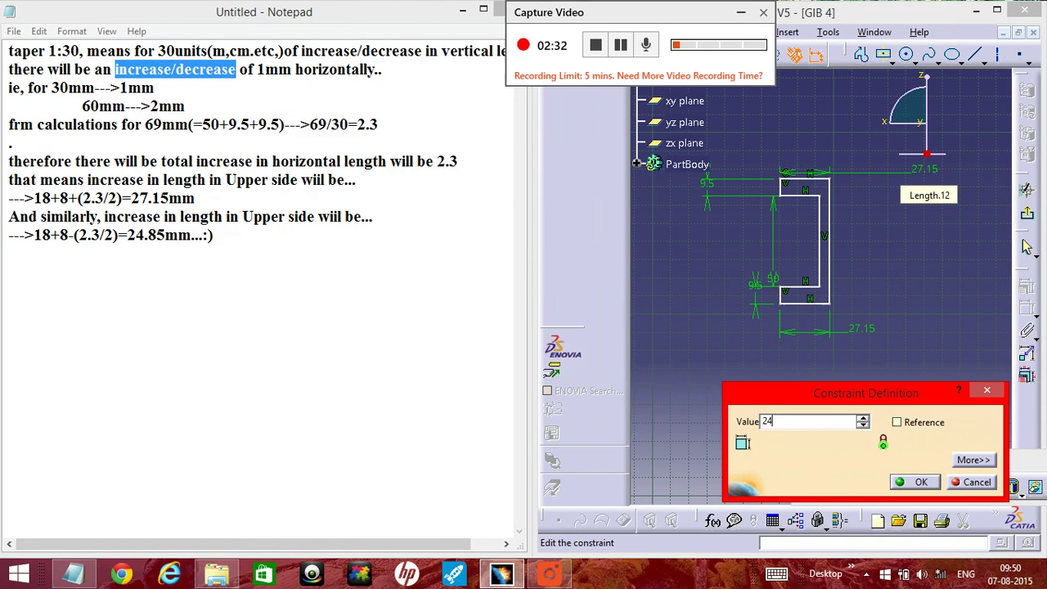
pyautogui.write('.')
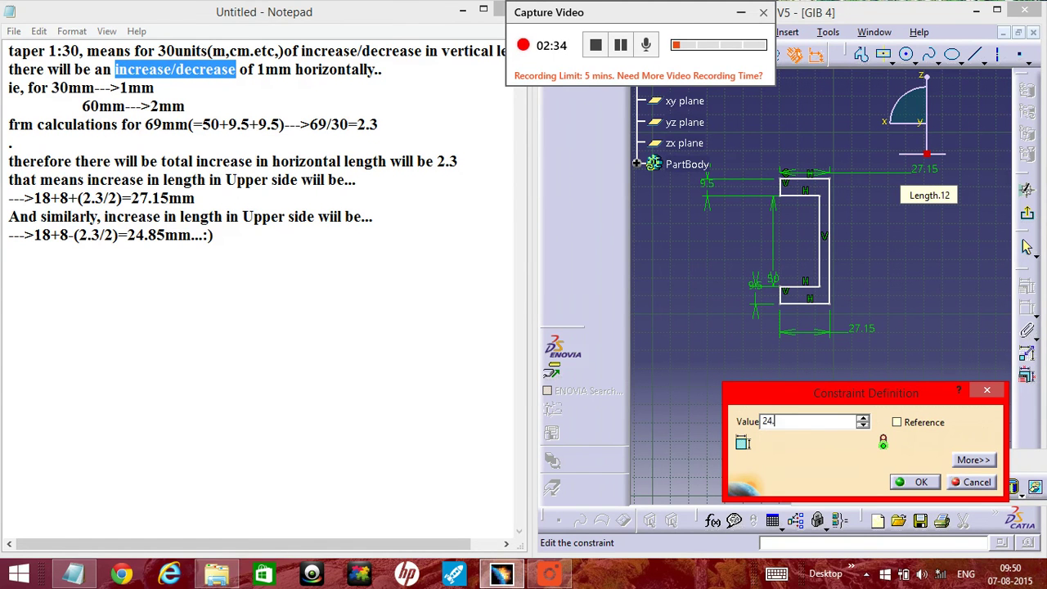
pyautogui.write('85')
pyautogui.press('Return')
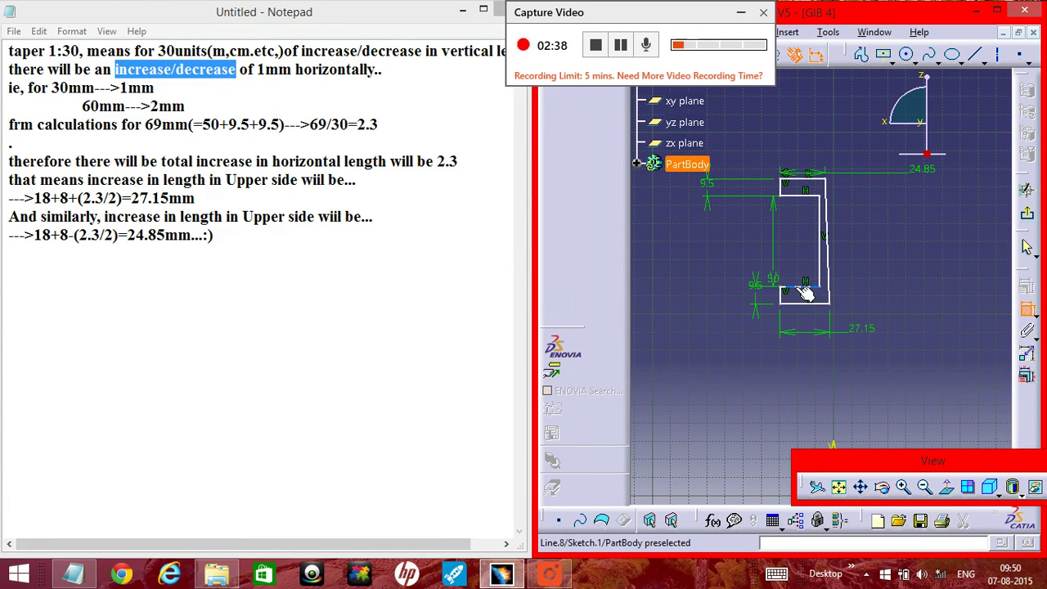
pyautogui.click(463, 10)
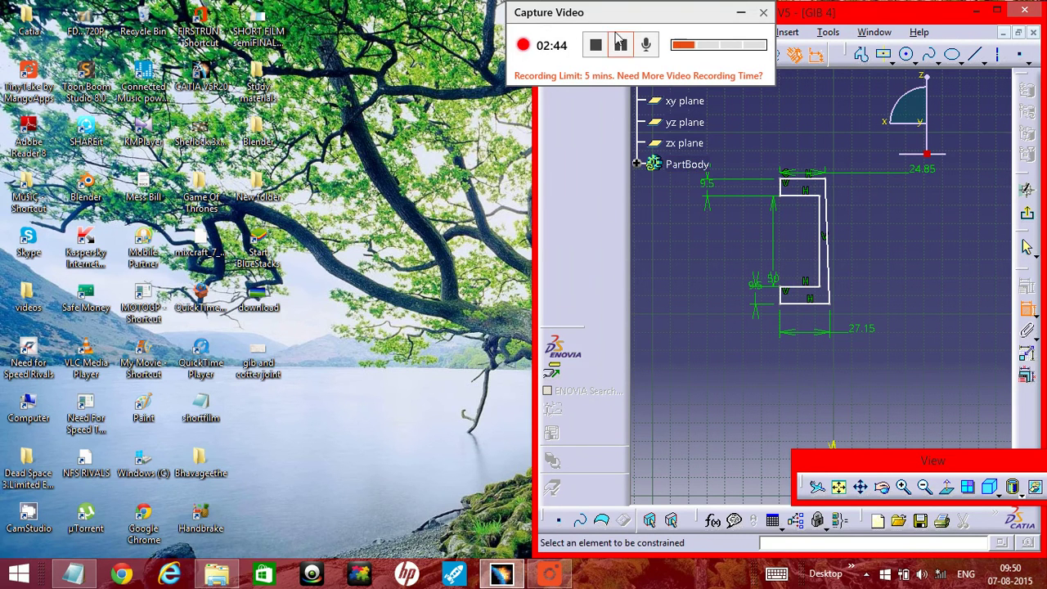
# Step: Constrain the narrow leg to 8 mm wide and exit the sketch
pyautogui.hotkey('alt', 'Tab')
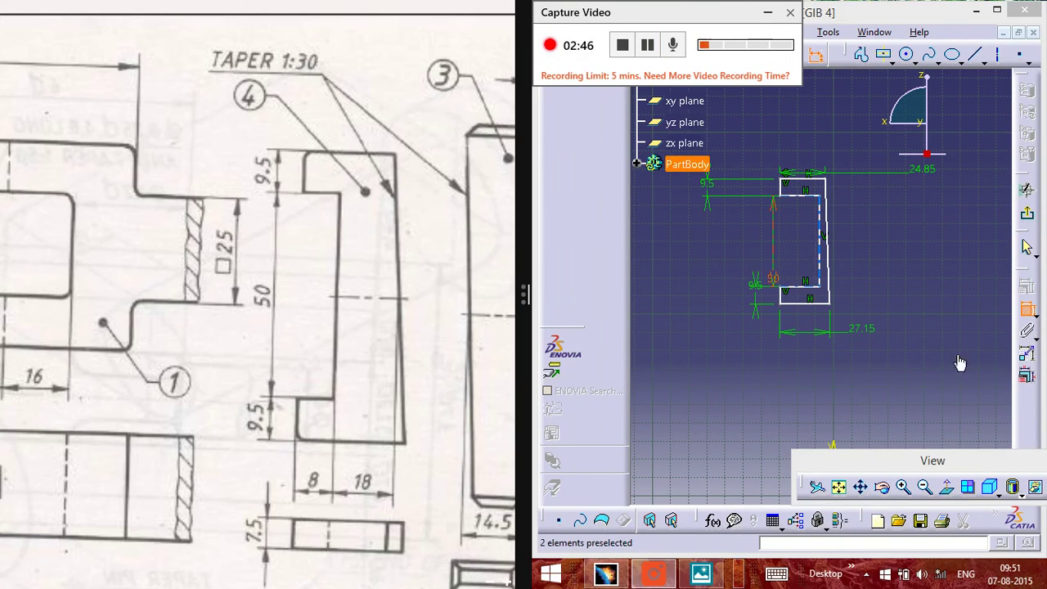
pyautogui.click(806, 285)
pyautogui.click(937, 236)
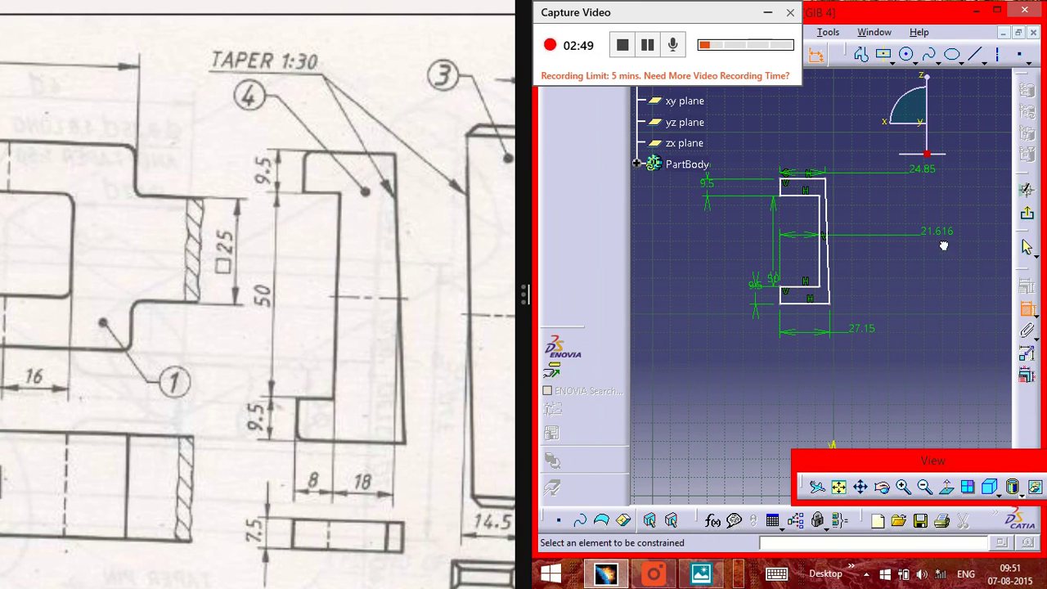
pyautogui.doubleClick(941, 239)
pyautogui.write('8')
pyautogui.press('Return')
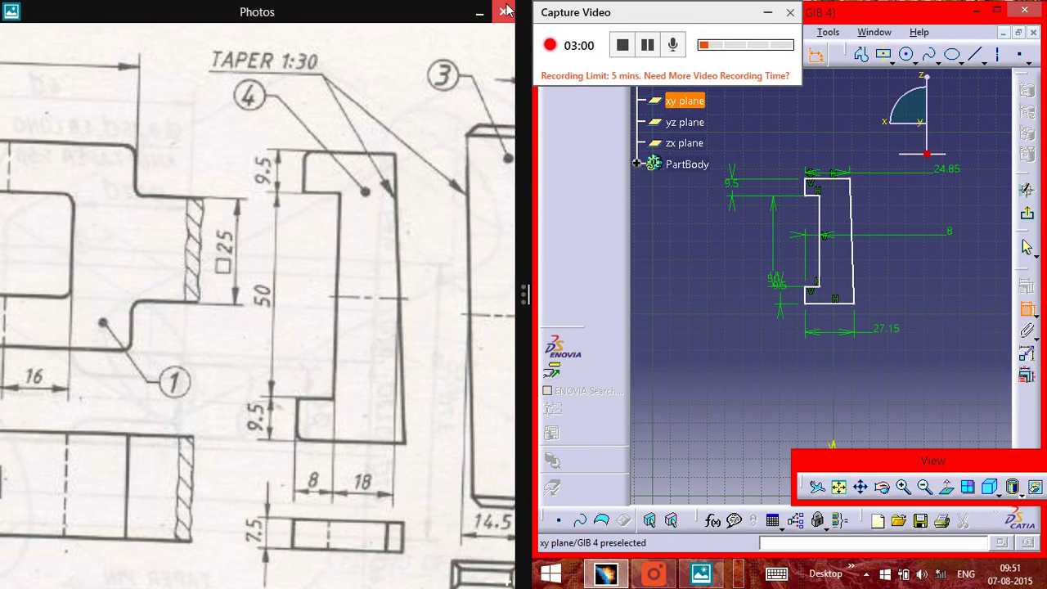
pyautogui.click(647, 45)
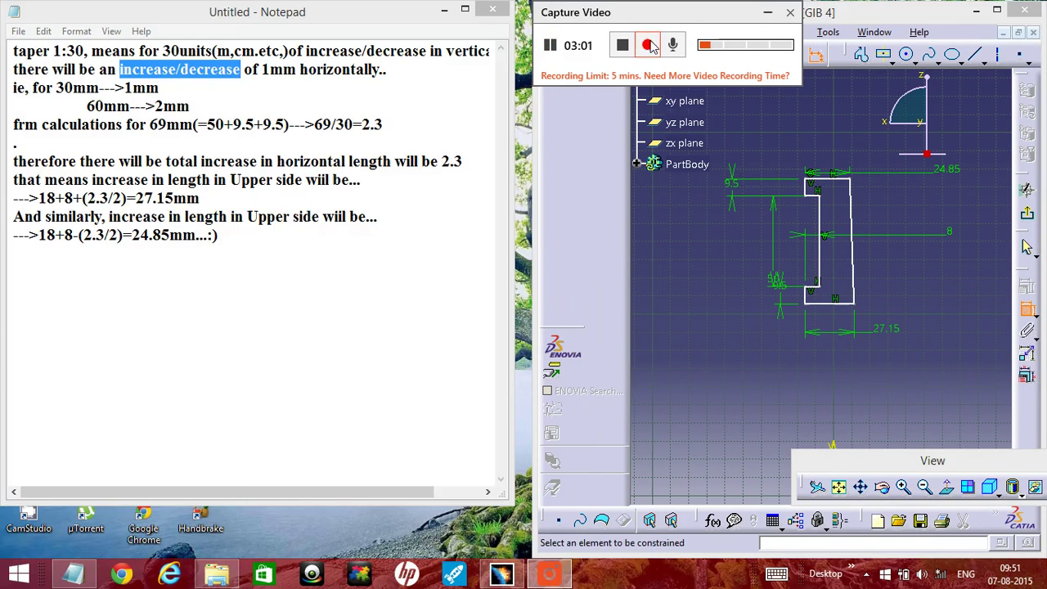
pyautogui.click(647, 45)
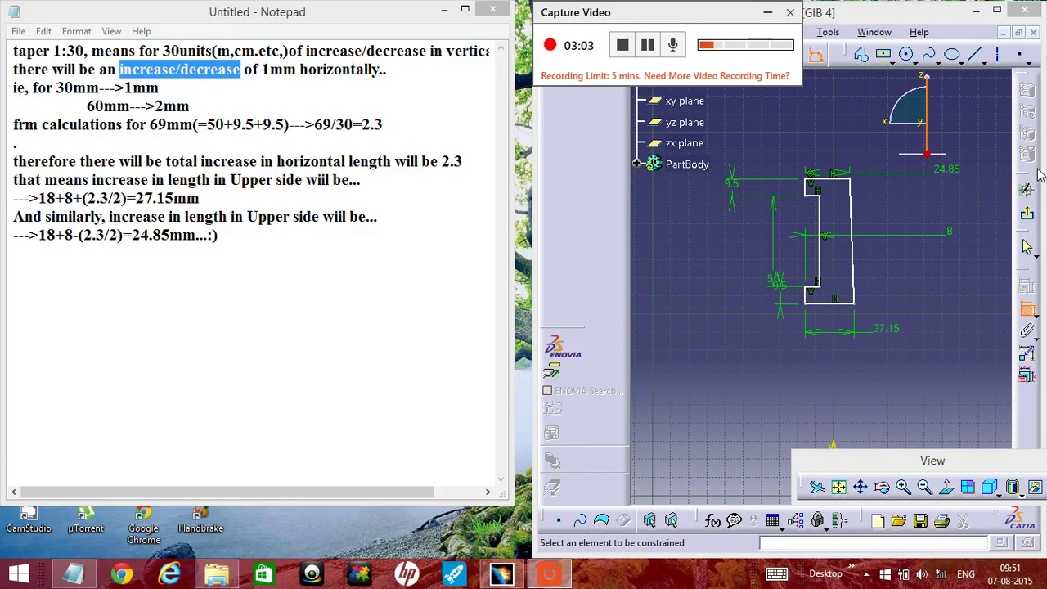
pyautogui.click(1027, 213)
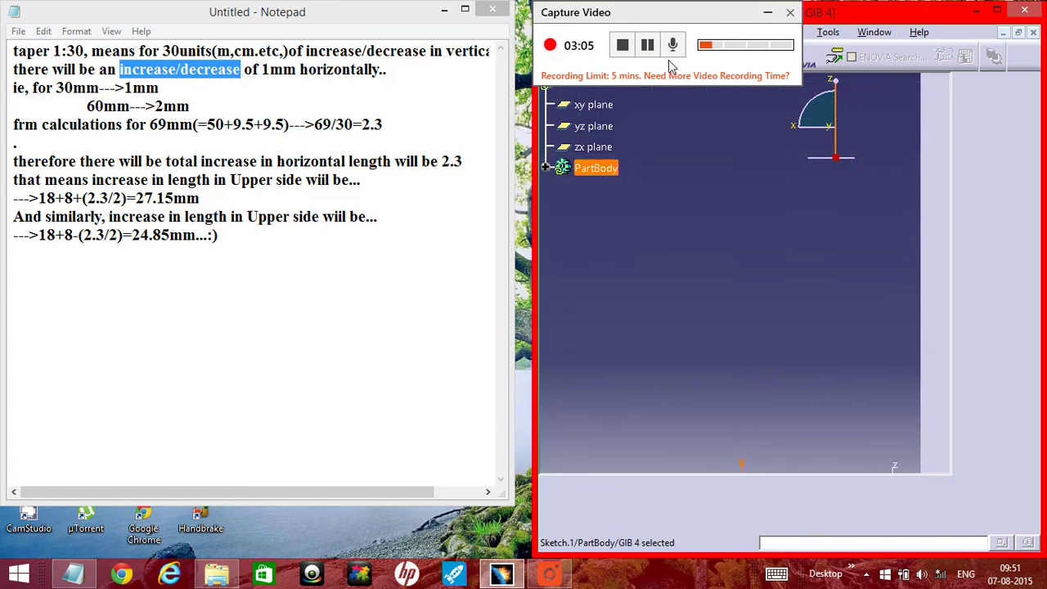
# Step: Pad the profile 7.5/2 mm with mirrored extent for a 7.5 mm thick solid
pyautogui.click(647, 45)
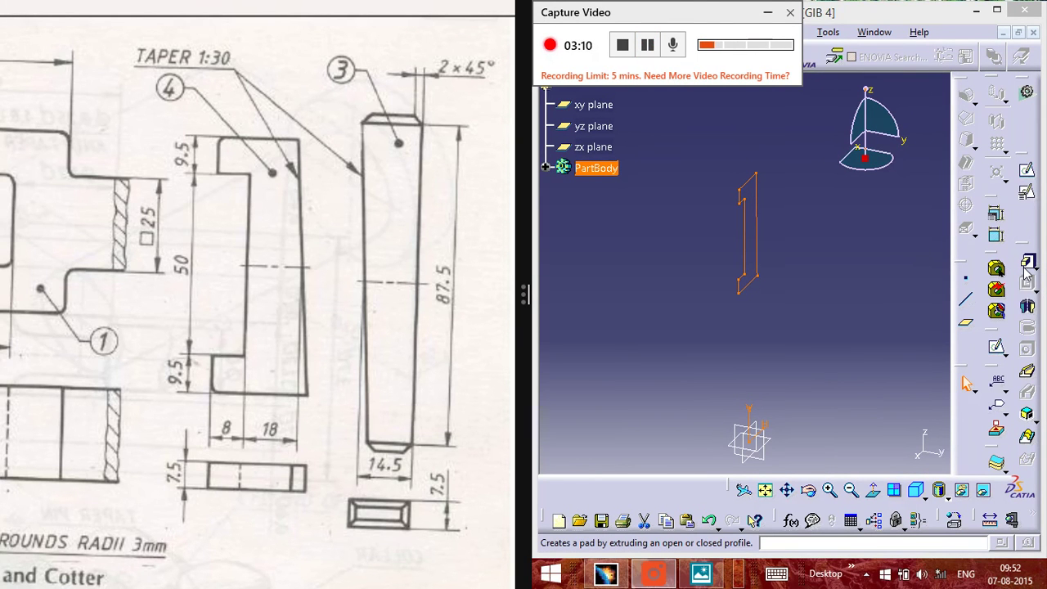
pyautogui.click(995, 266)
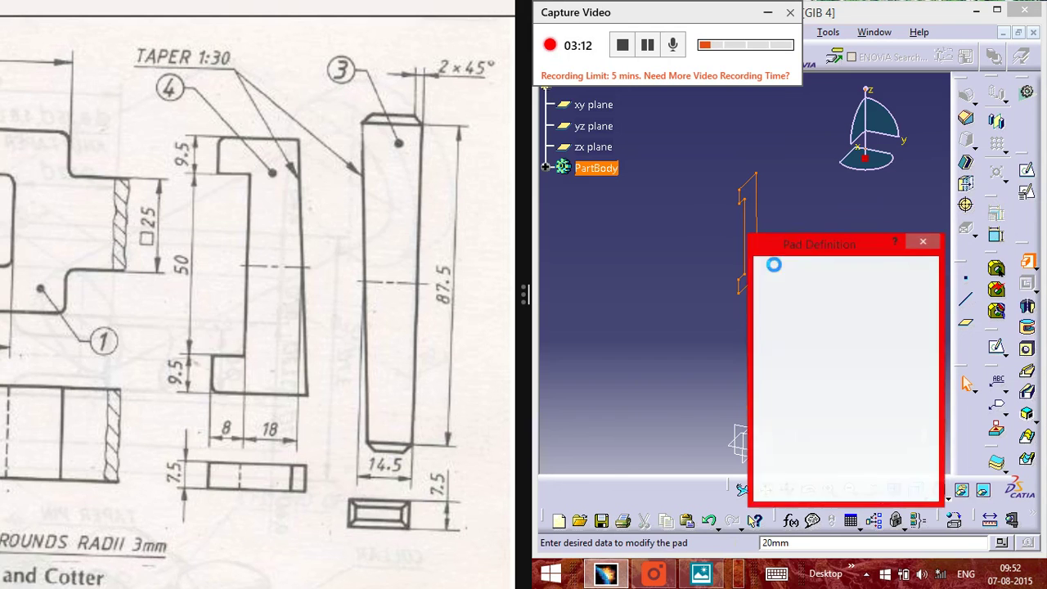
pyautogui.write('7.5')
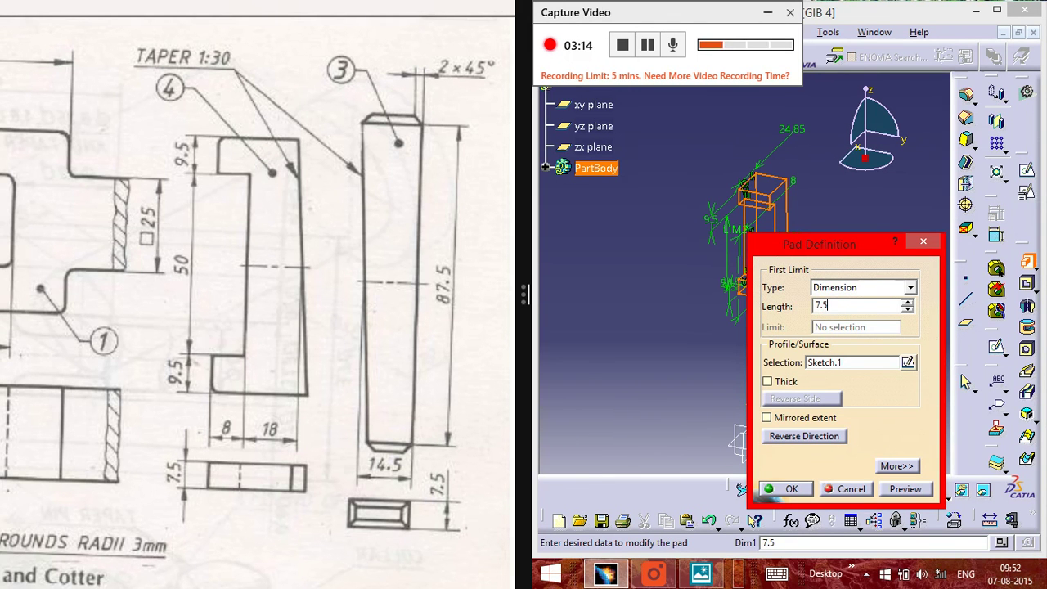
pyautogui.write('/2')
pyautogui.click(762, 428)
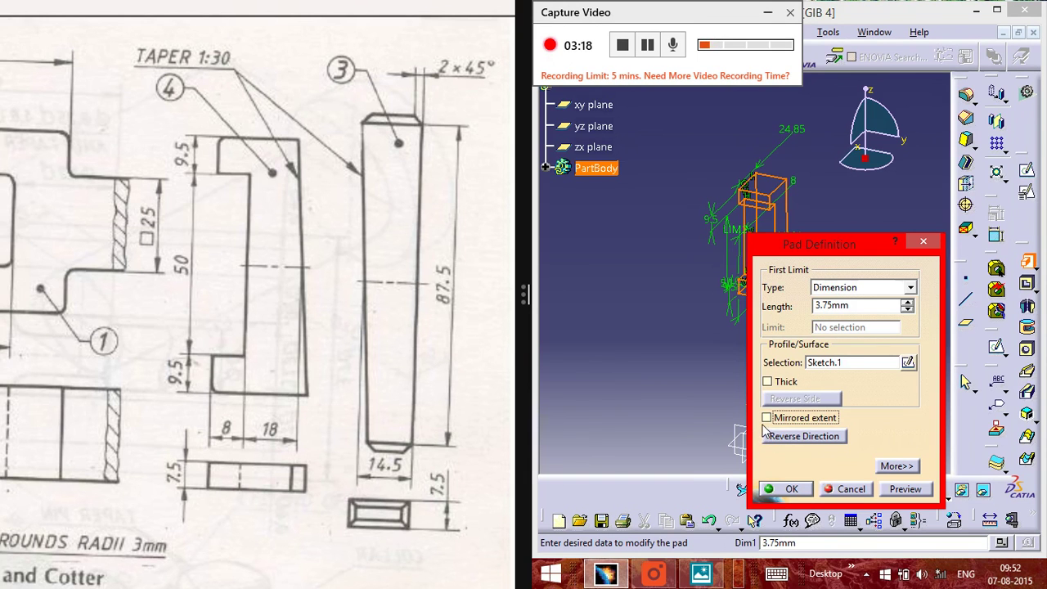
pyautogui.click(908, 489)
pyautogui.click(792, 489)
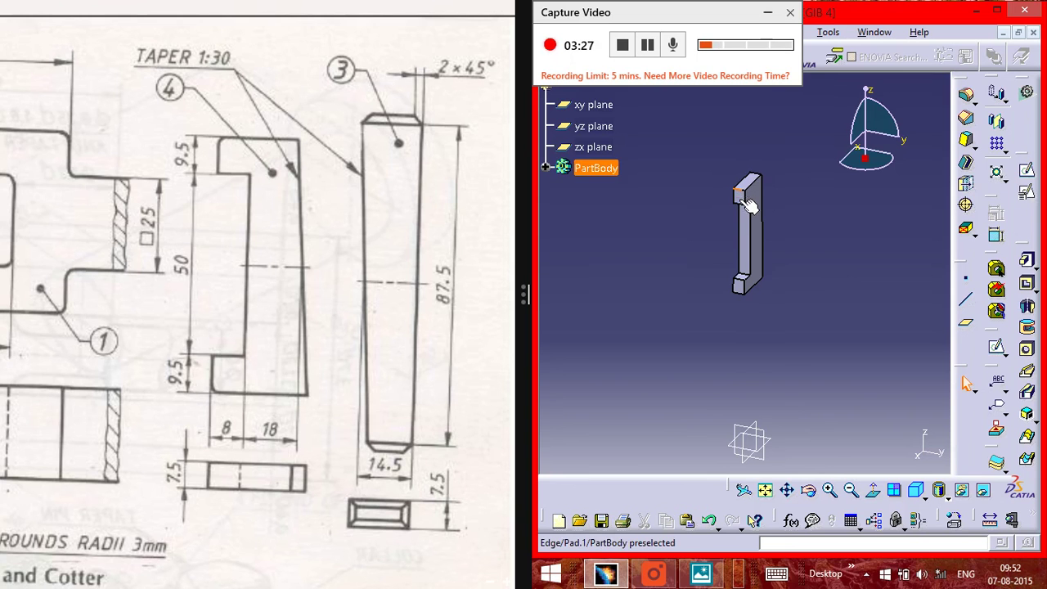
# Step: Round the first pad edge with a 3 mm edge fillet
pyautogui.click(747, 294)
pyautogui.click(966, 94)
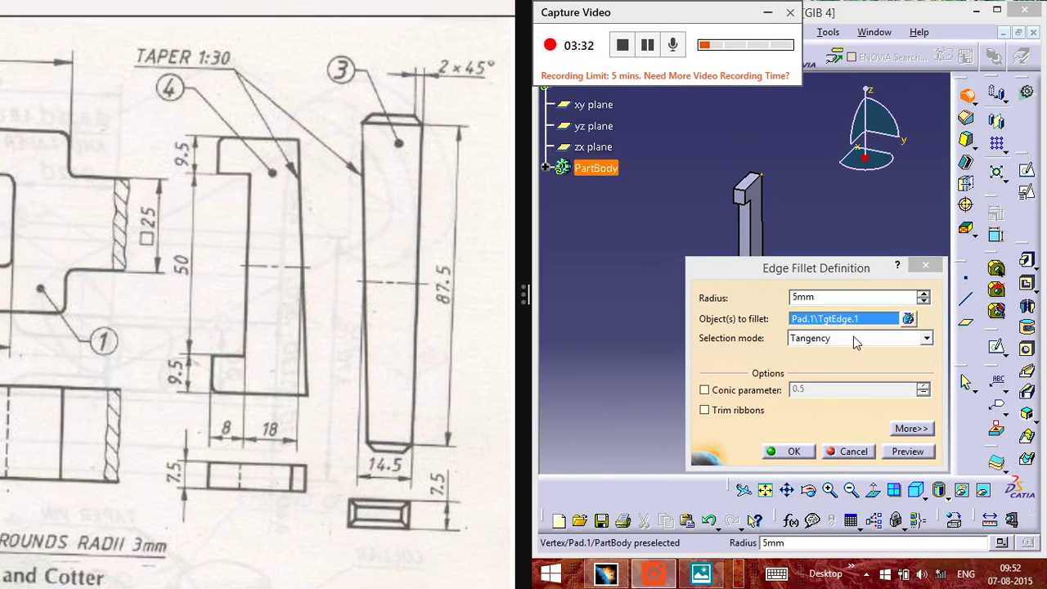
pyautogui.doubleClick(834, 297)
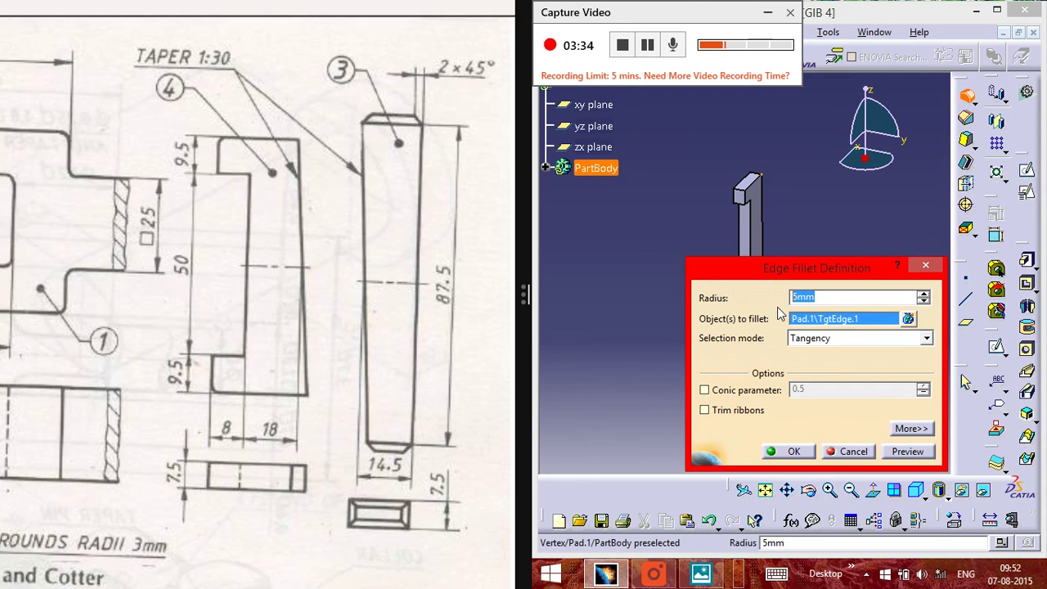
pyautogui.write('3')
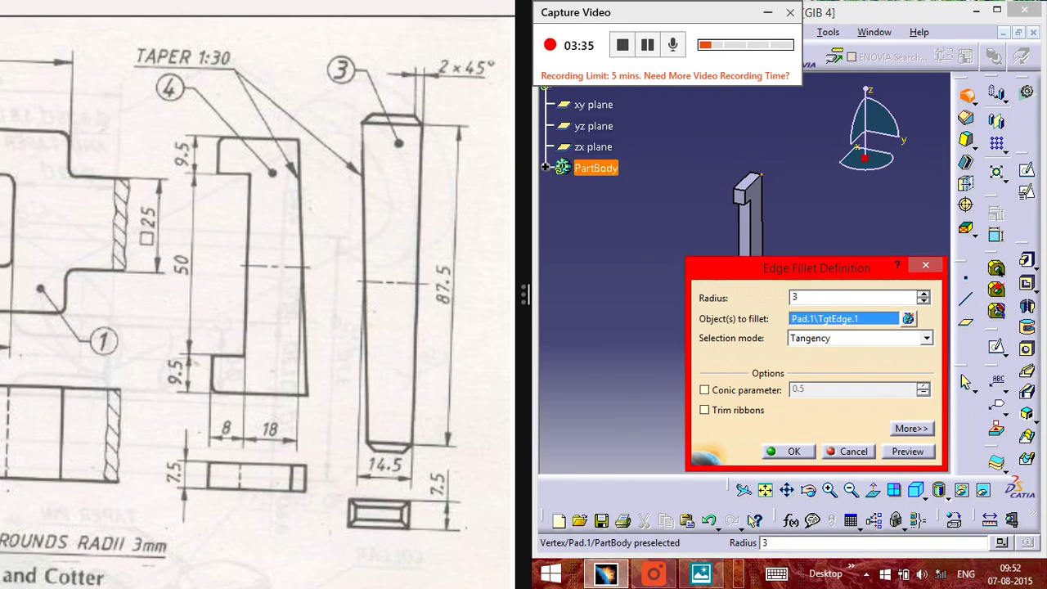
pyautogui.click(906, 452)
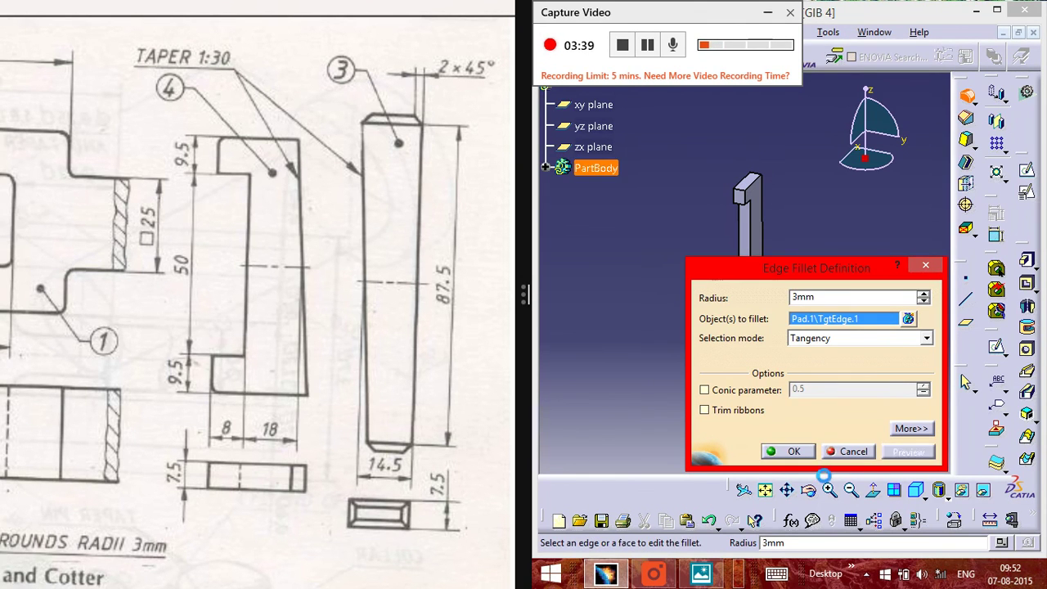
pyautogui.click(793, 452)
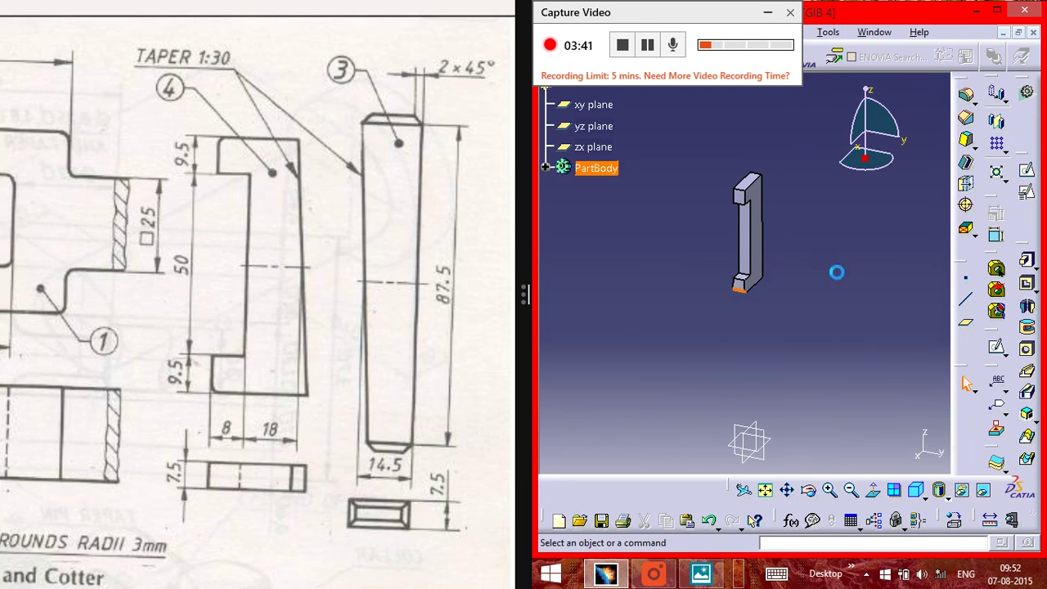
# Step: Add a 3 mm fillet to the pad's top edge and orbit to inspect the rounds
pyautogui.click(743, 193)
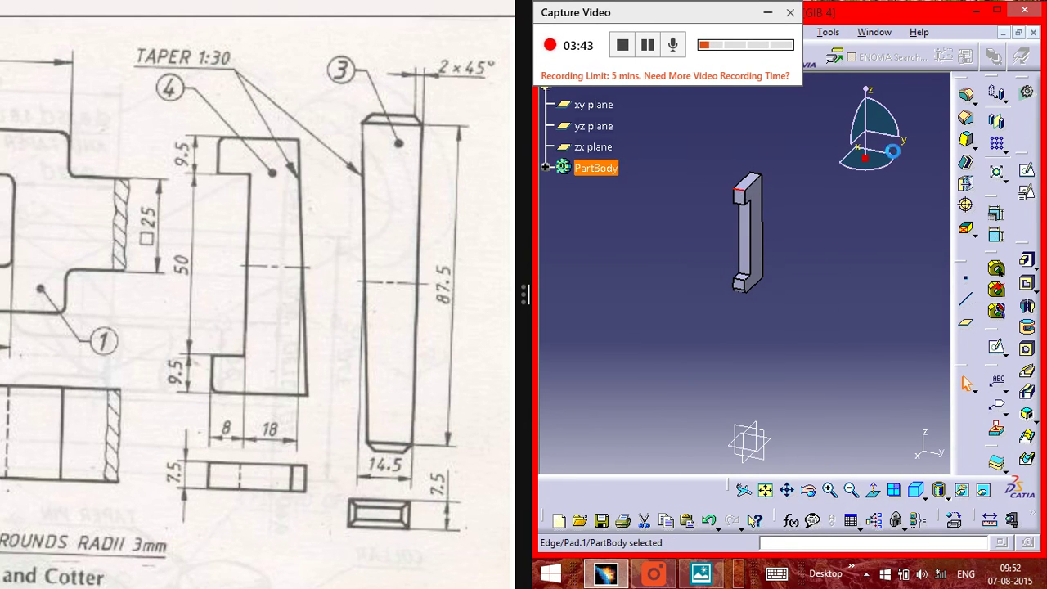
pyautogui.click(967, 96)
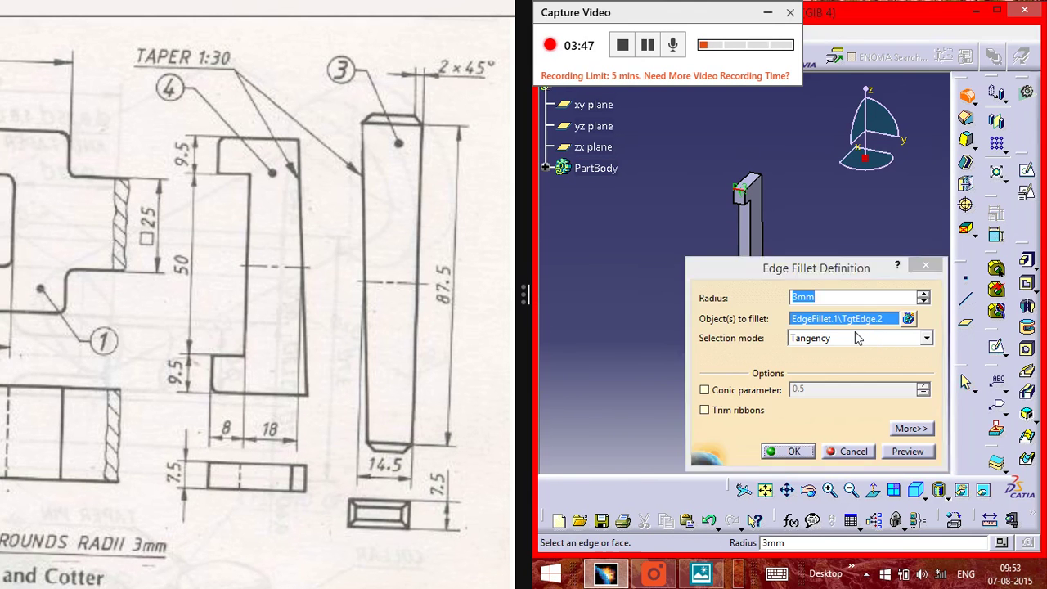
pyautogui.press('Return')
pyautogui.click(688, 151)
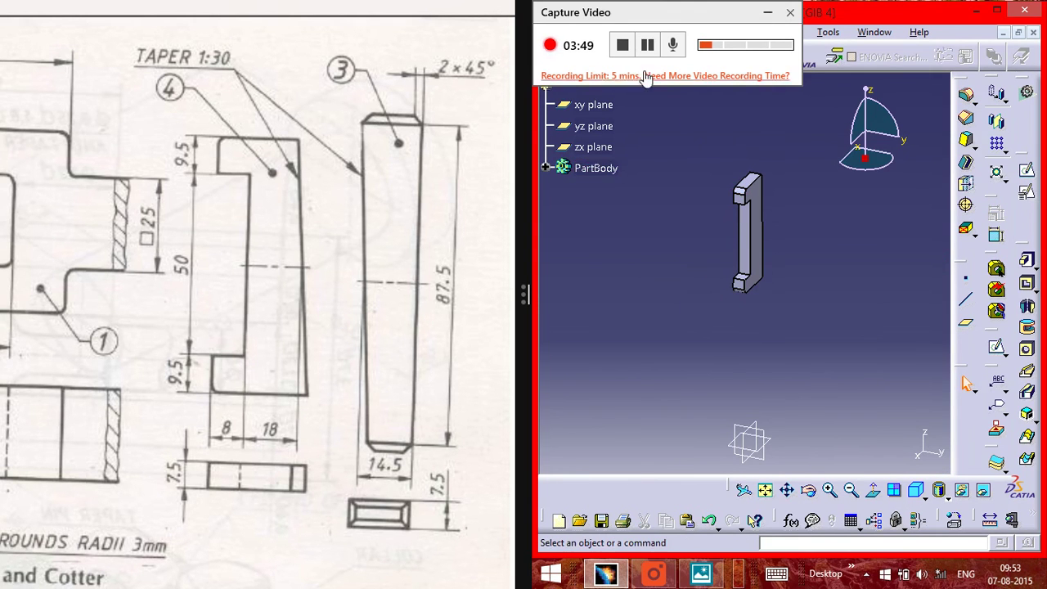
pyautogui.click(808, 489)
pyautogui.moveTo(794, 281); pyautogui.dragTo(702, 282)
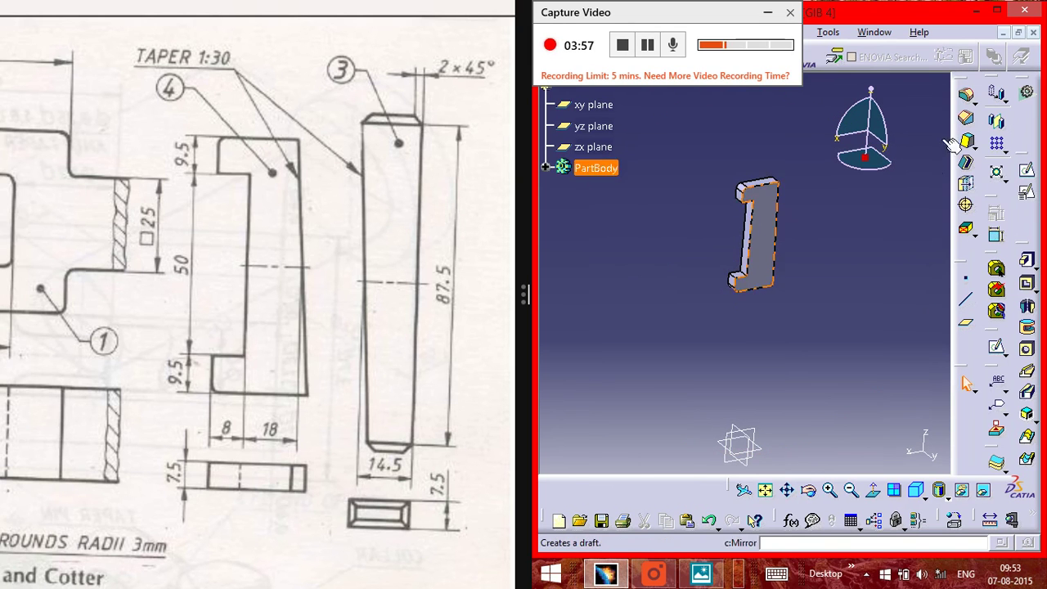
pyautogui.moveTo(843, 245); pyautogui.dragTo(805, 196)
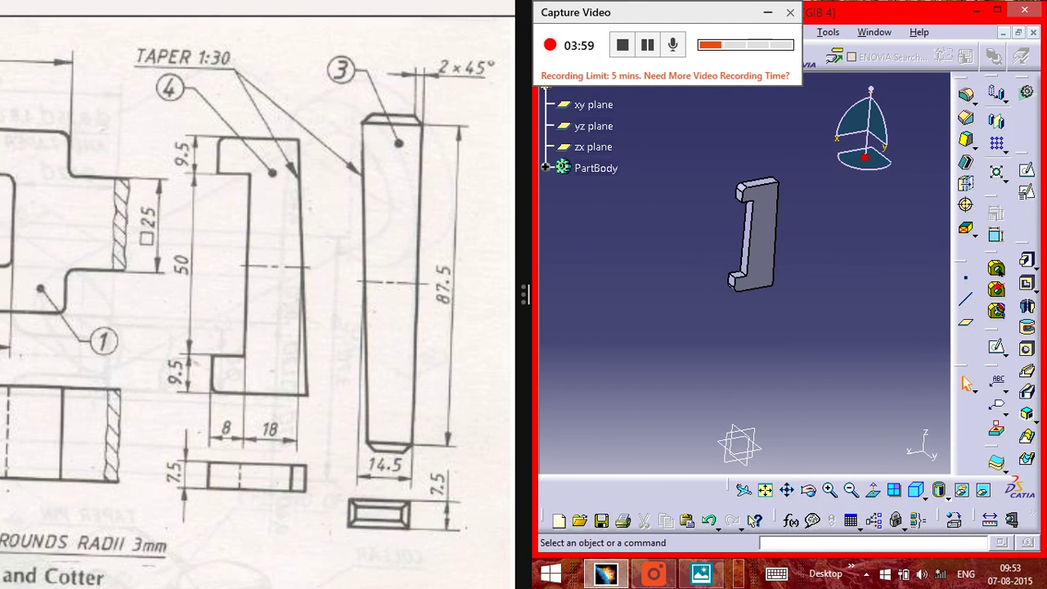
pyautogui.hotkey('ctrl', 's')
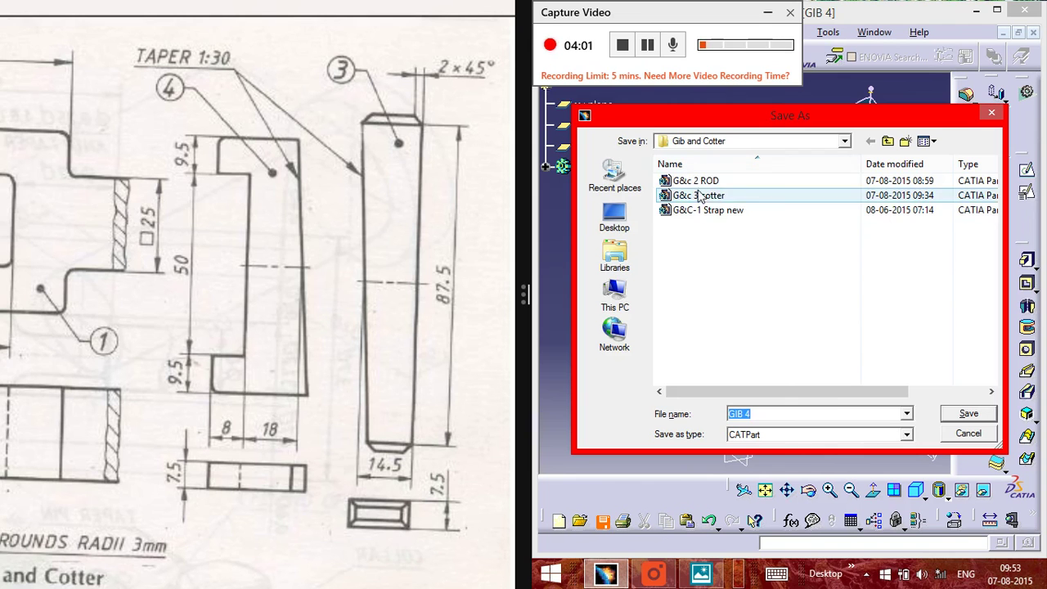
# Step: Save GIB 4 to the Gib and Cotter folder, then orbit the model
pyautogui.click(969, 416)
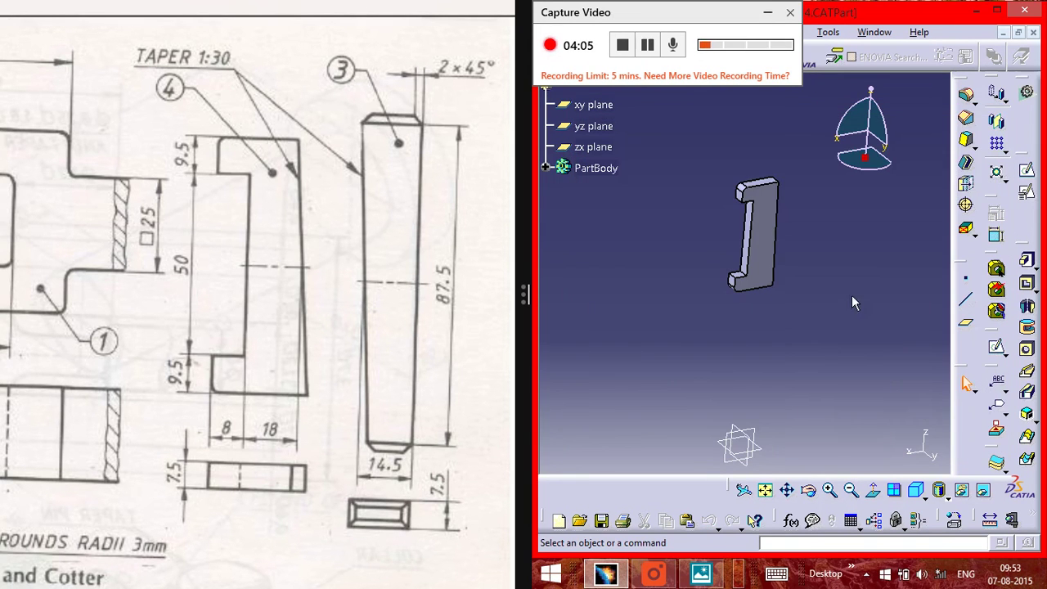
pyautogui.click(808, 489)
pyautogui.moveTo(699, 186); pyautogui.dragTo(832, 176)
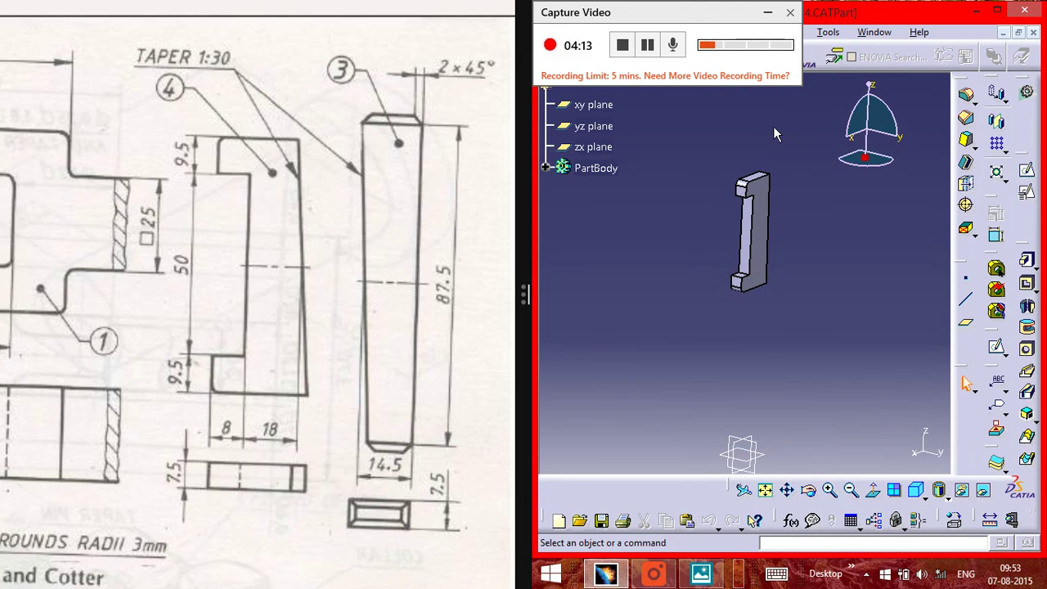